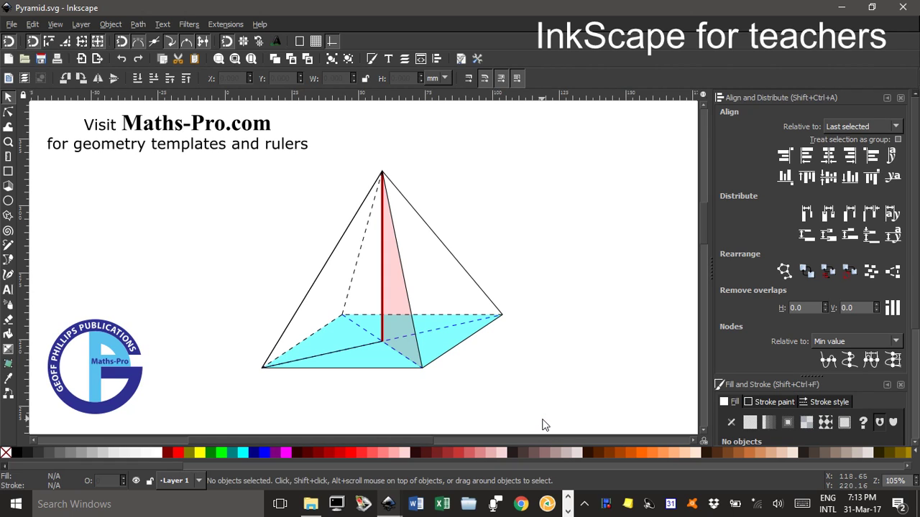
Switch to the Pyramid start.svg window with its blank page and Maths-Pro heading.
left_click(535, 421)
mouse_move(392, 503)
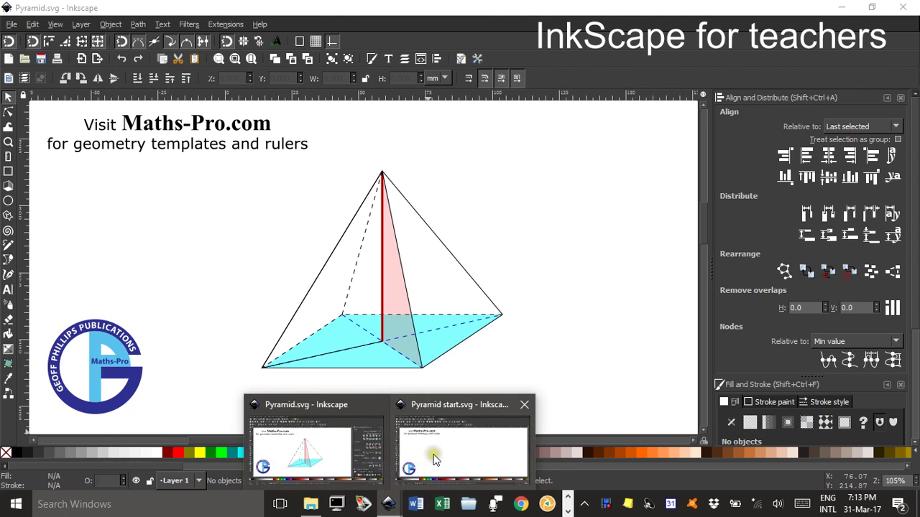
left_click(415, 424)
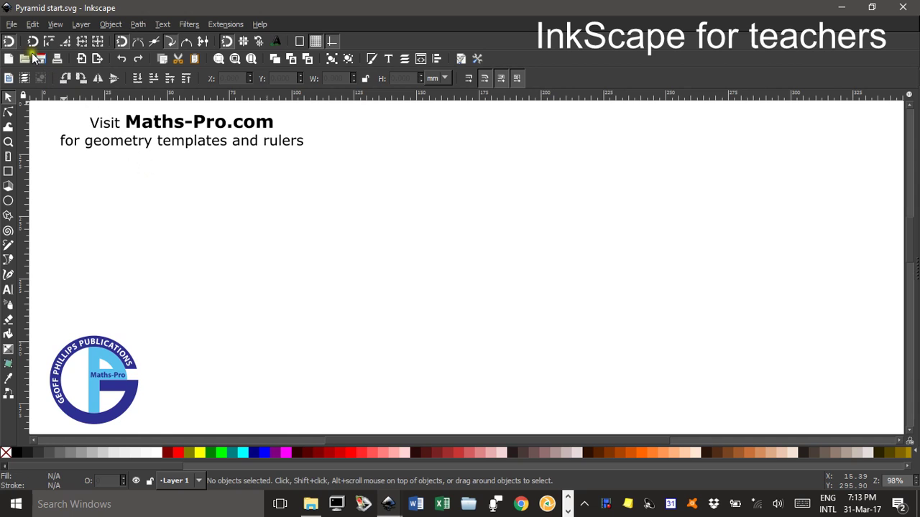
left_click(12, 24)
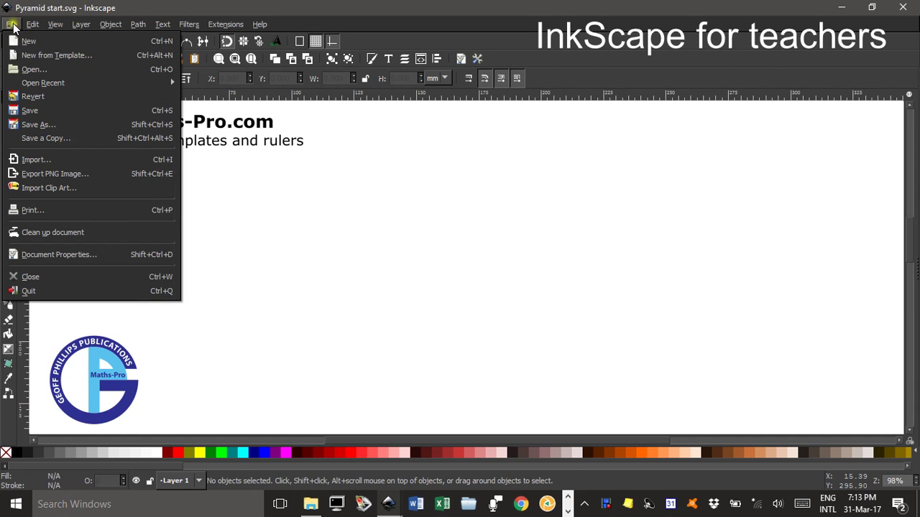
left_click(56, 252)
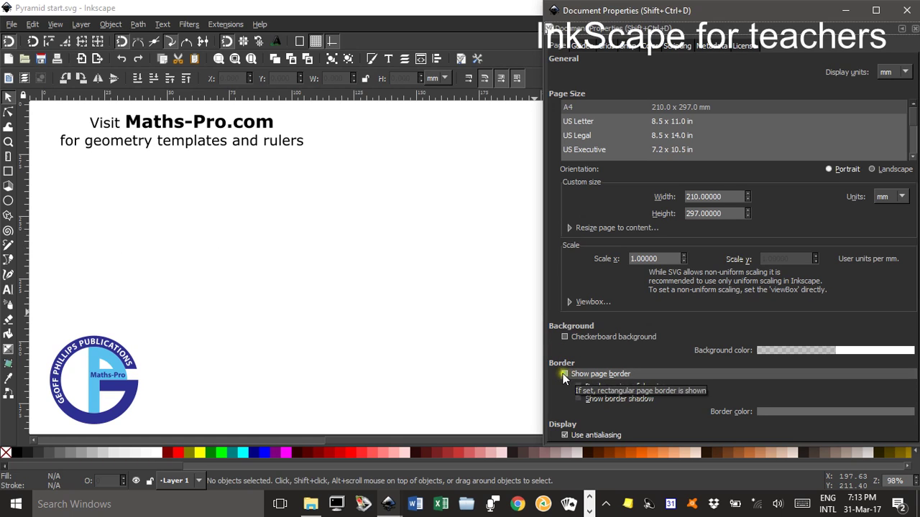
left_click(907, 11)
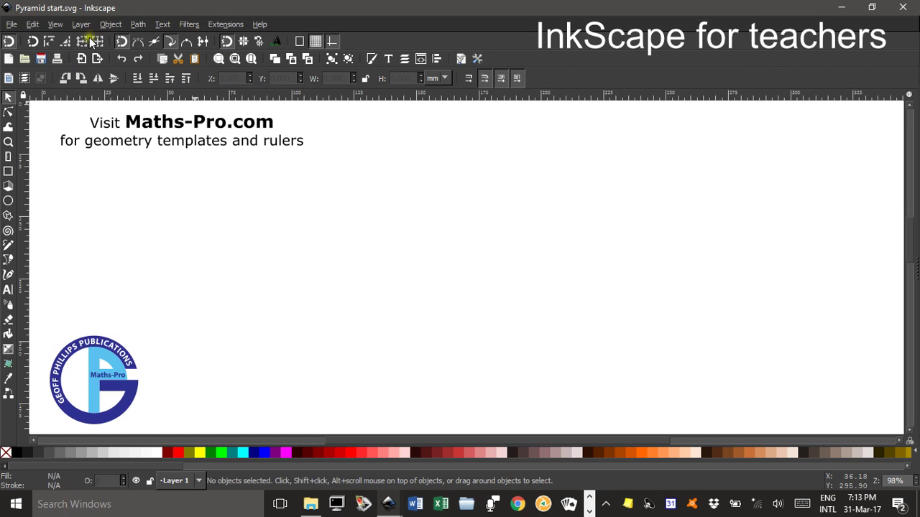
left_click(56, 23)
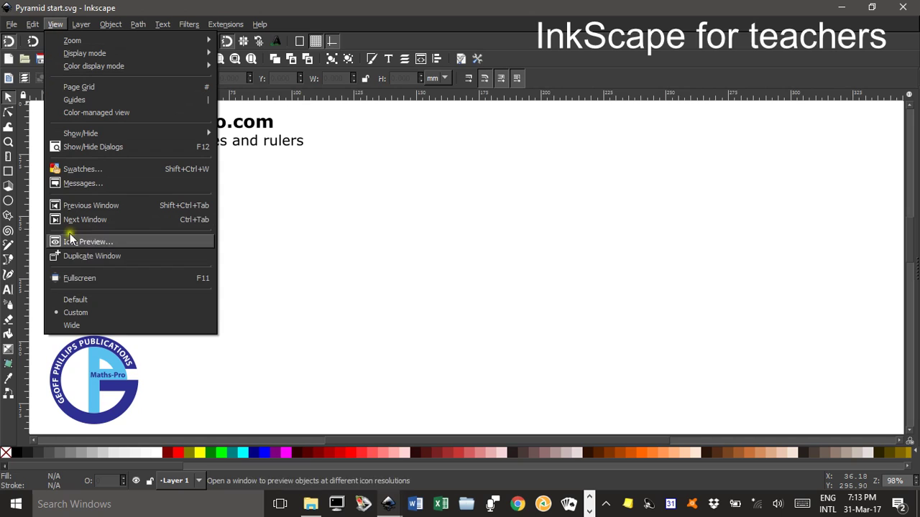
left_click(460, 173)
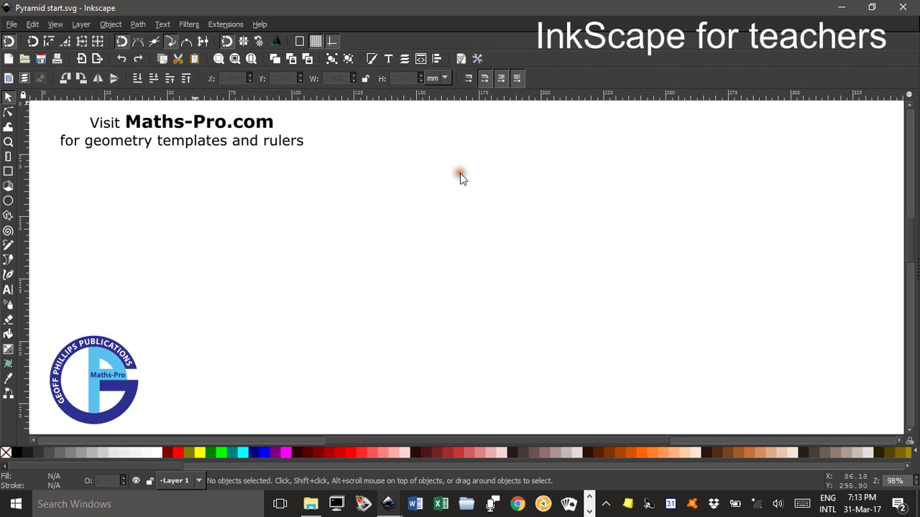
Draw a straight horizontal line about 65.88 mm long near the bottom of the page.
left_click(8, 260)
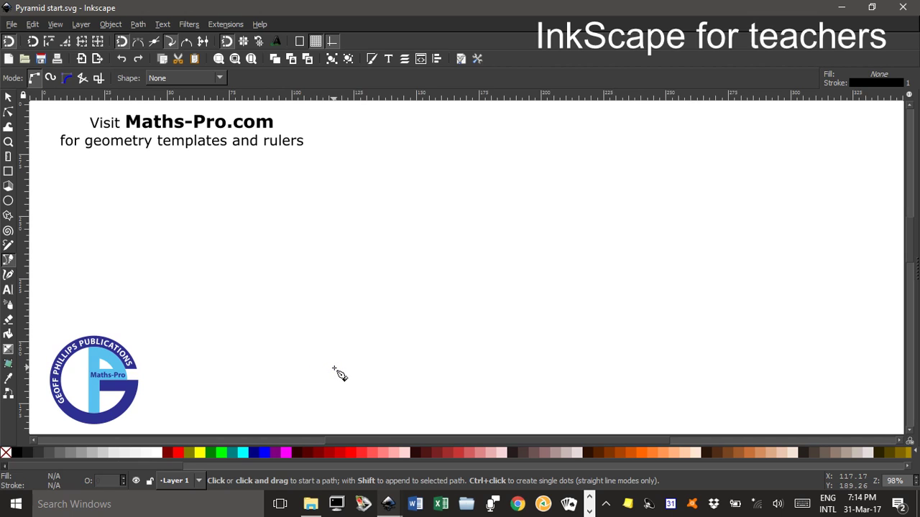
left_click(334, 368)
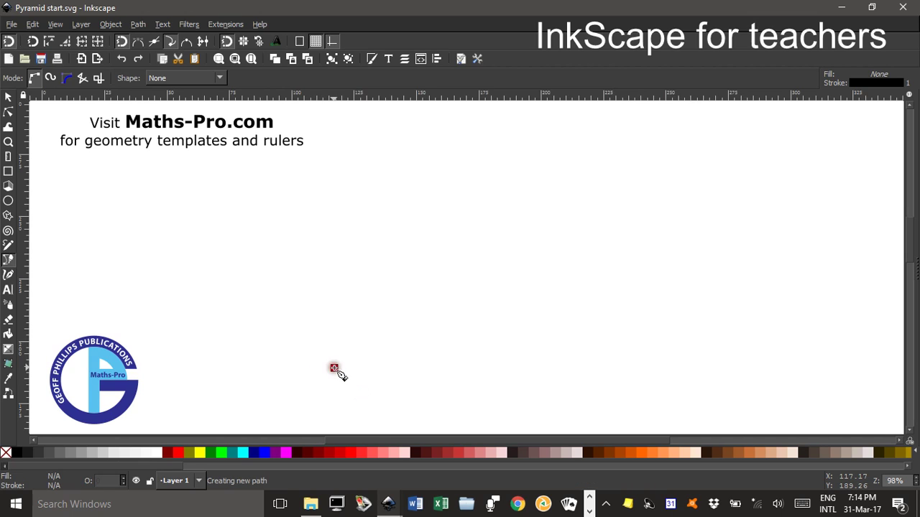
left_click(499, 371)
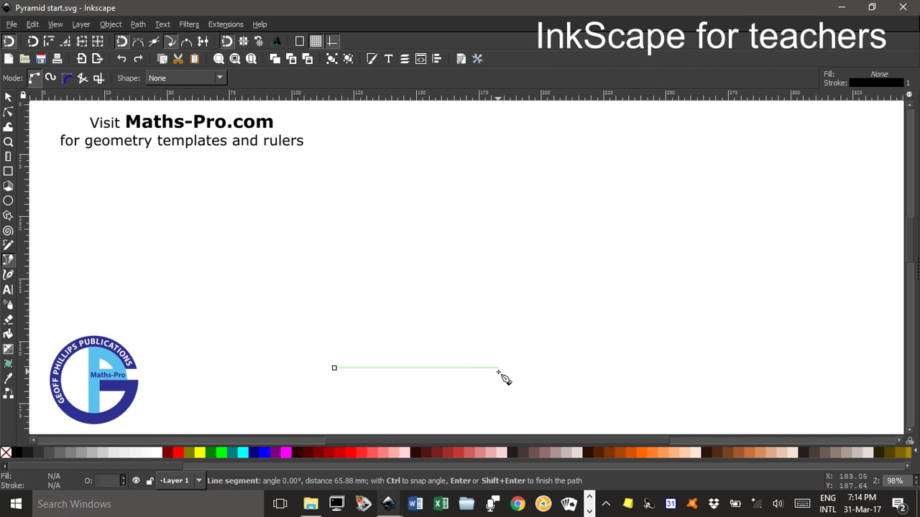
key("Return")
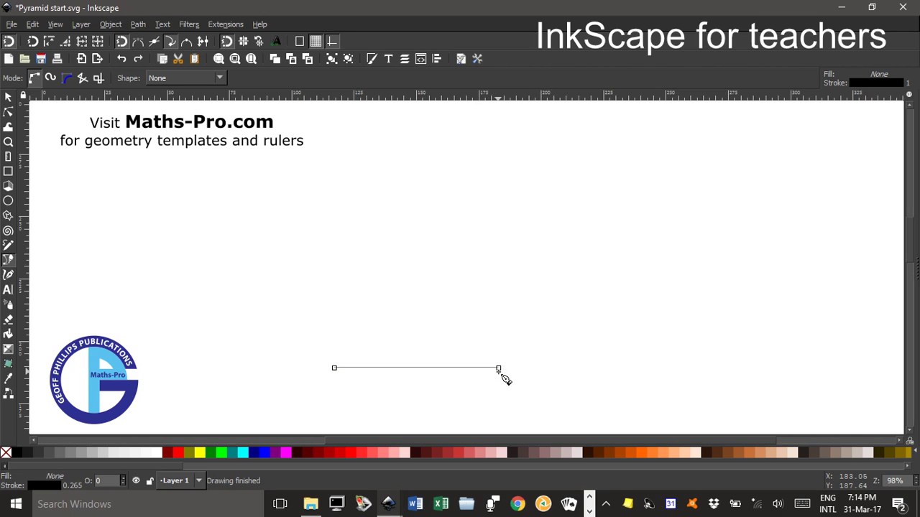
left_click(10, 98)
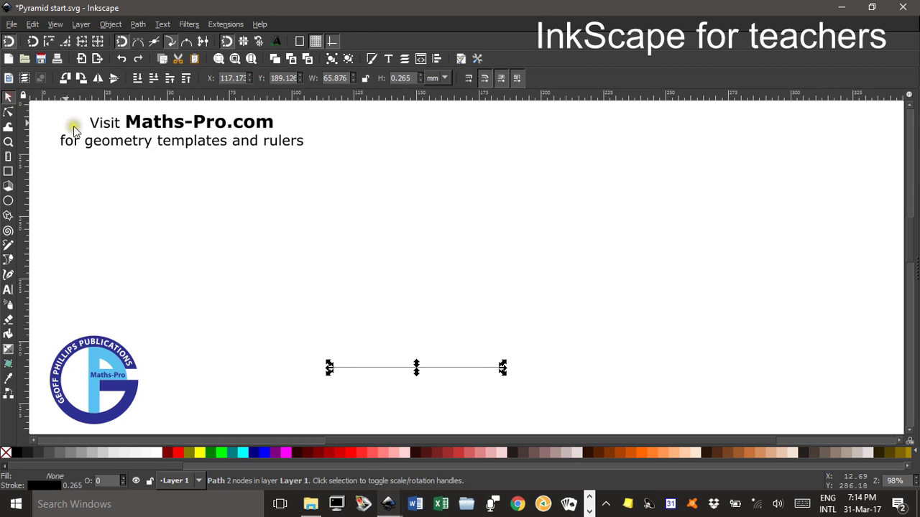
left_click(405, 243)
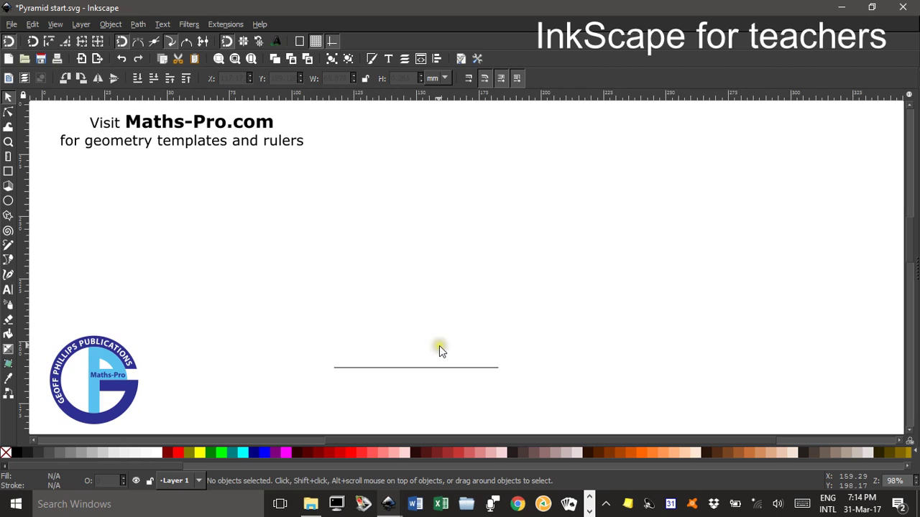
Set the horizontal line's stroke width to 0.5 mm.
left_click(372, 59)
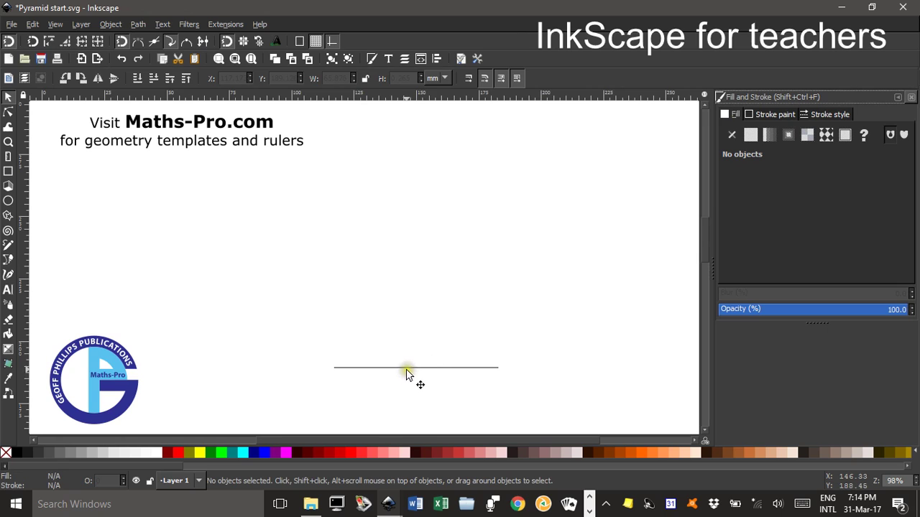
left_click(406, 370)
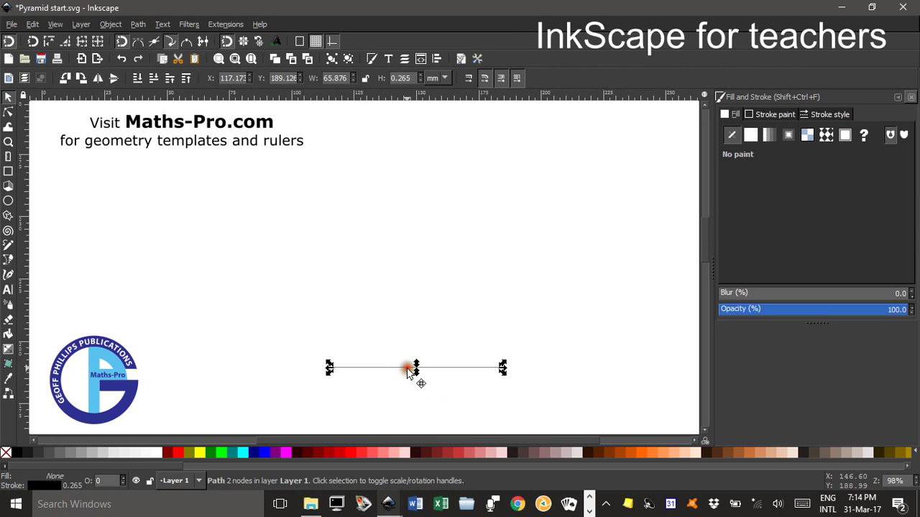
left_click(822, 115)
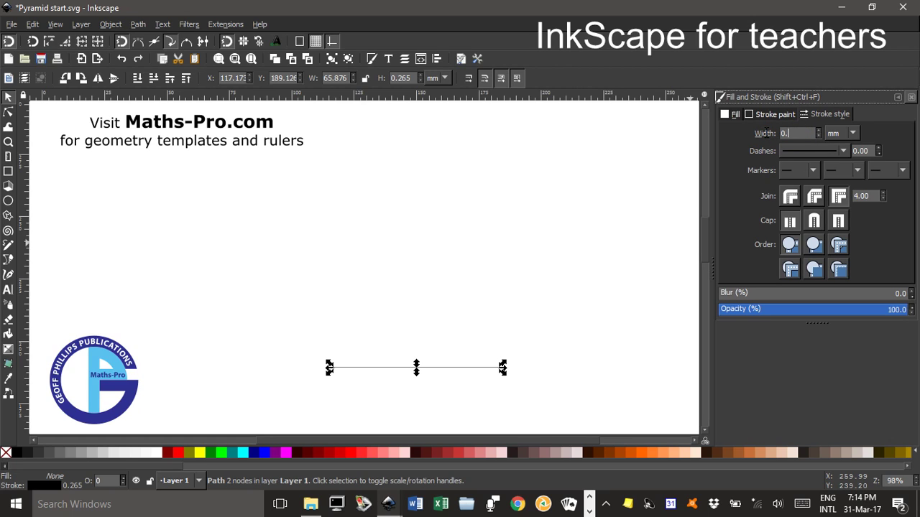
key("Return")
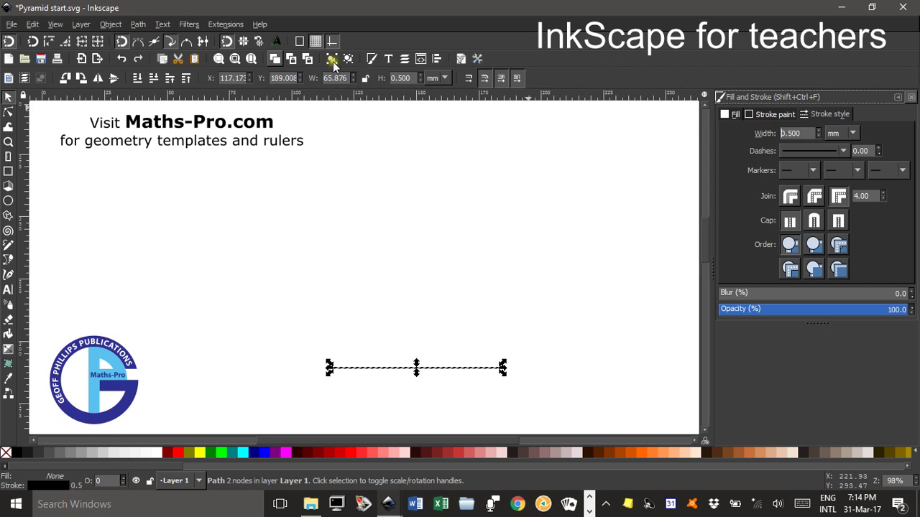
left_click(206, 248)
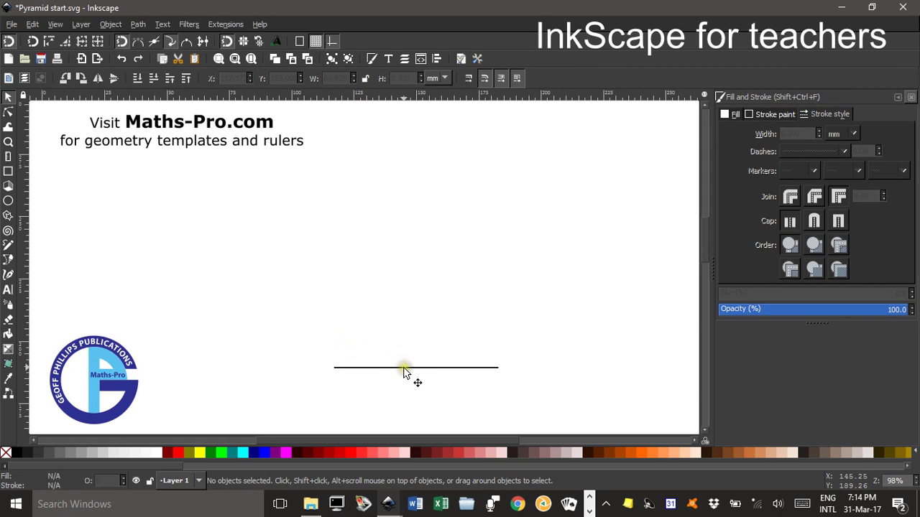
Duplicate the line and move the copy up and to the right.
left_click(404, 368)
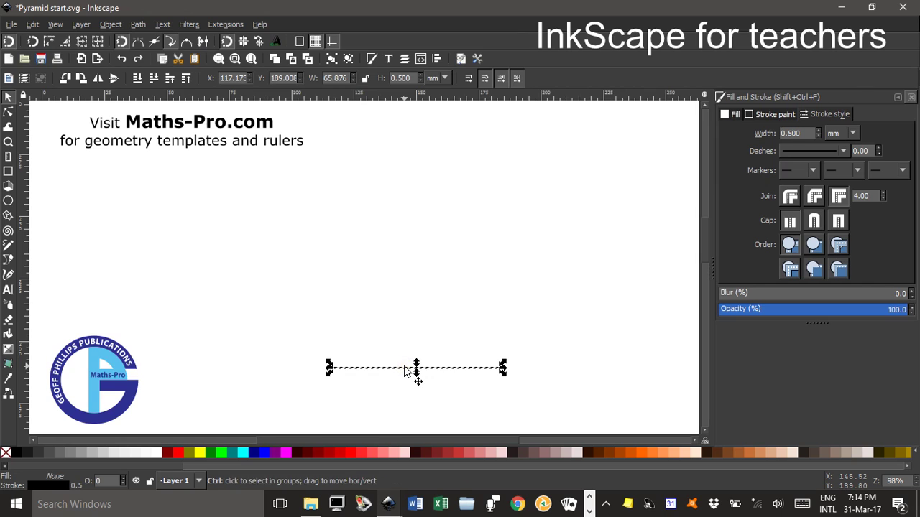
key("ctrl+d")
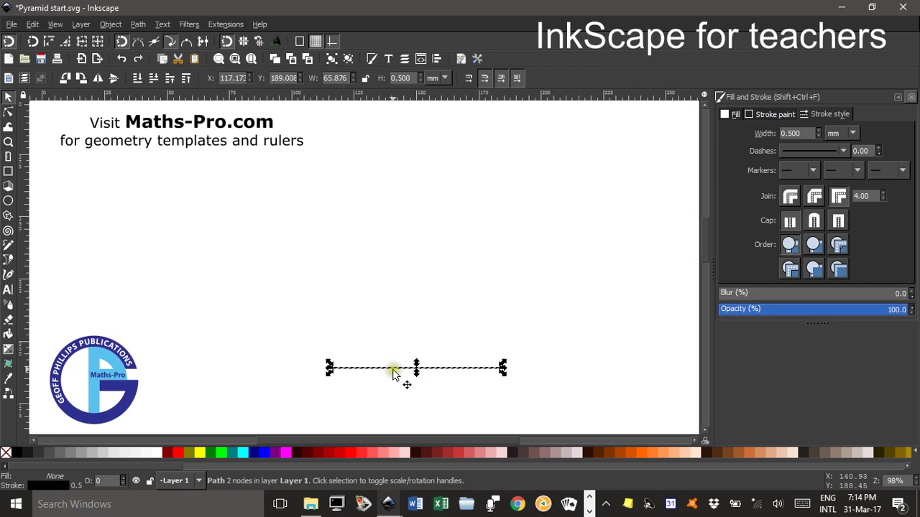
left_click_drag(390, 371, 473, 298)
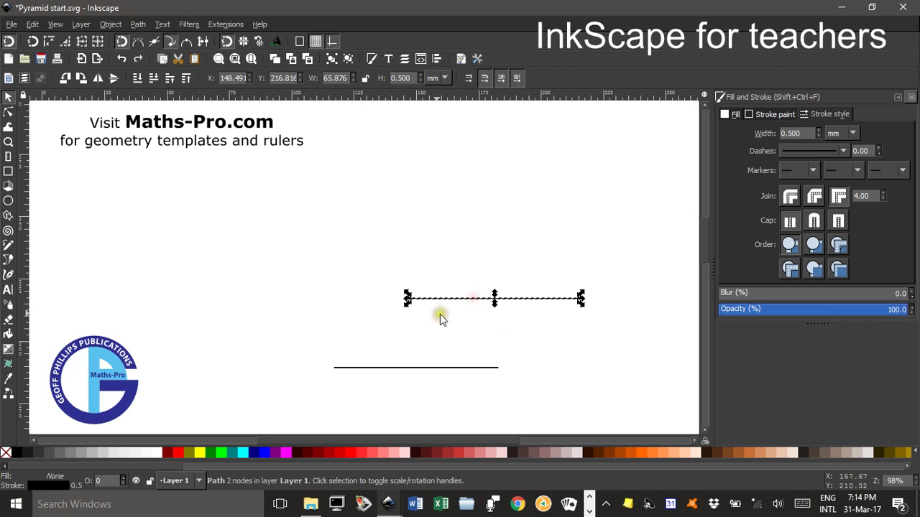
Turn on cusp-node snapping and draw two slanted sides joining the horizontal lines' ends.
left_click(338, 321)
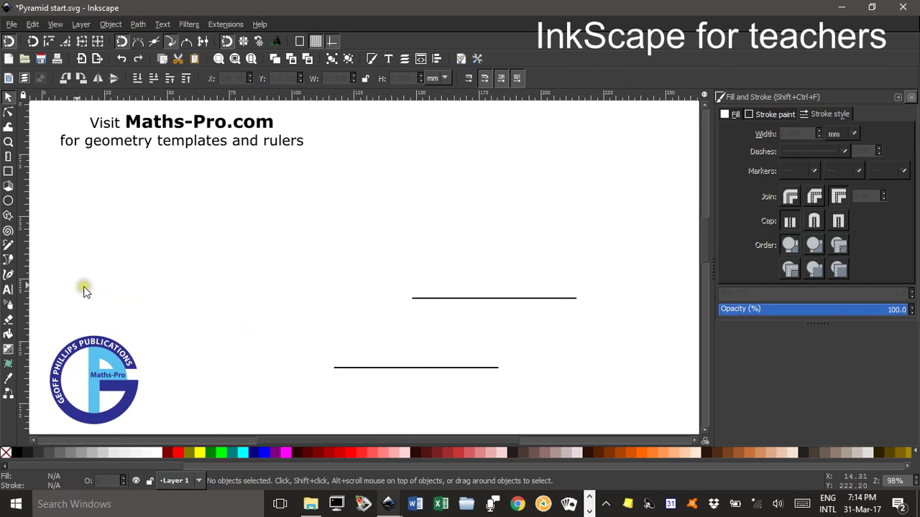
left_click(7, 261)
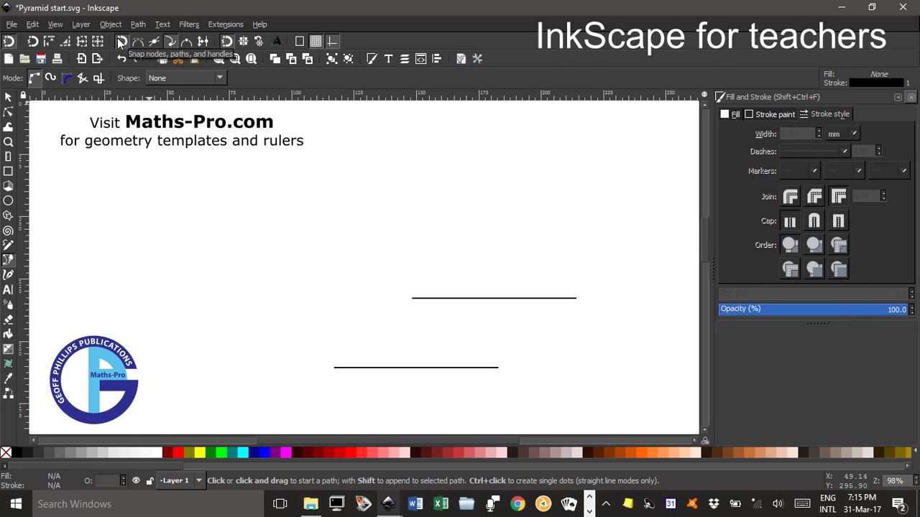
left_click(170, 44)
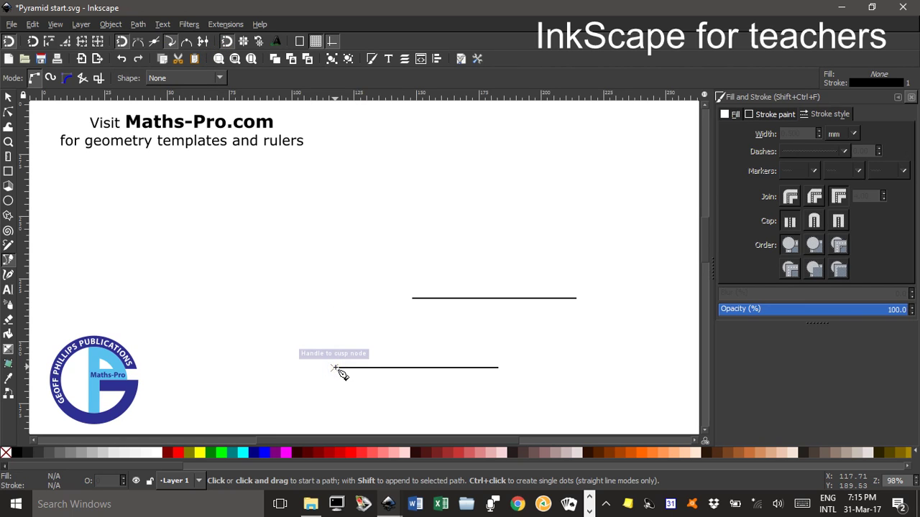
left_click(334, 368)
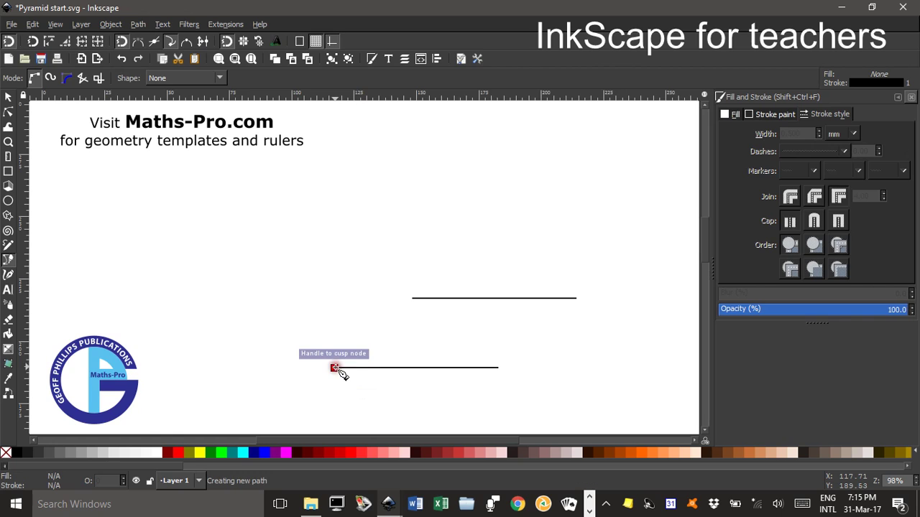
left_click(413, 300)
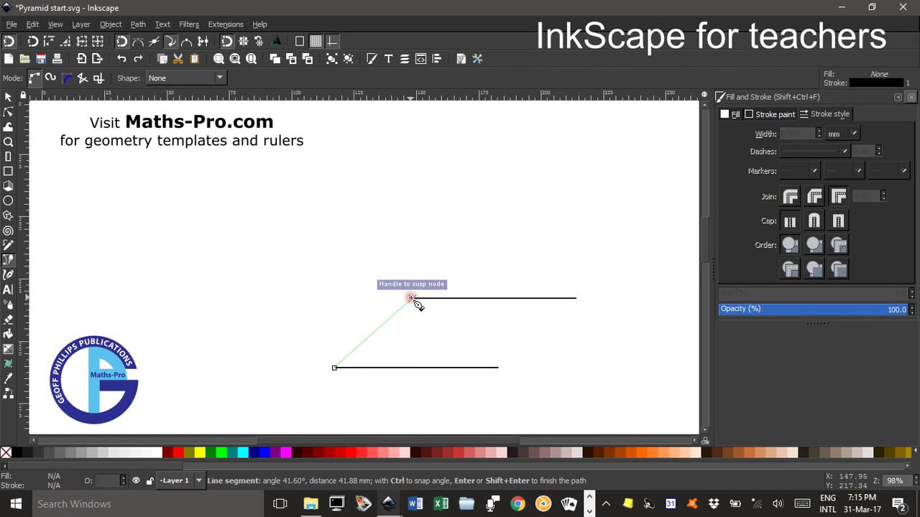
right_click(414, 300)
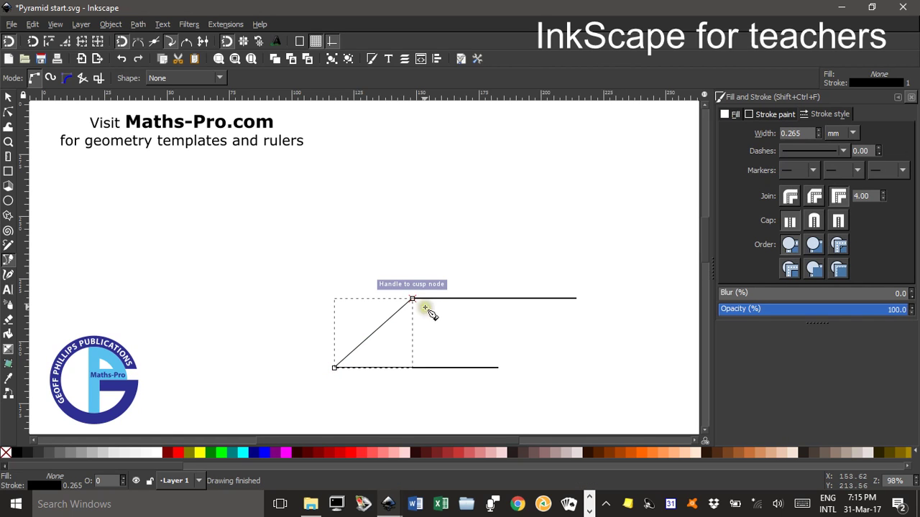
left_click(497, 368)
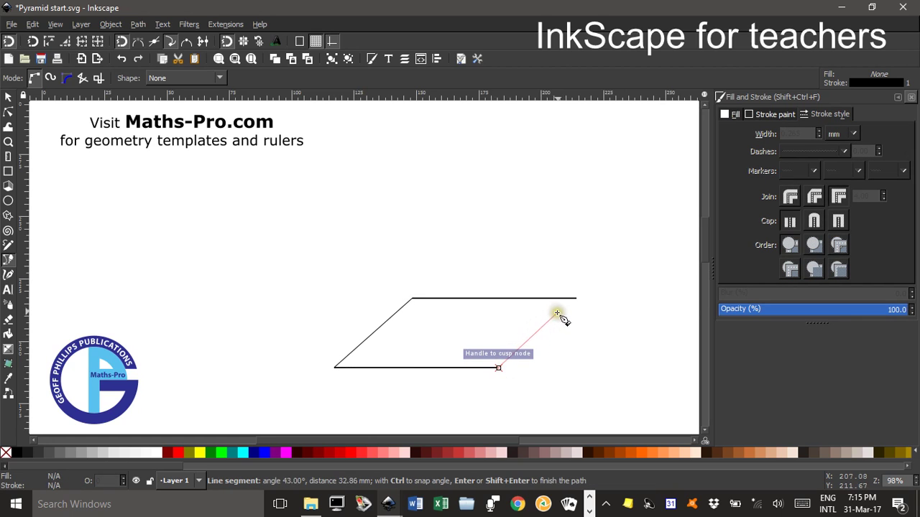
left_click(575, 299)
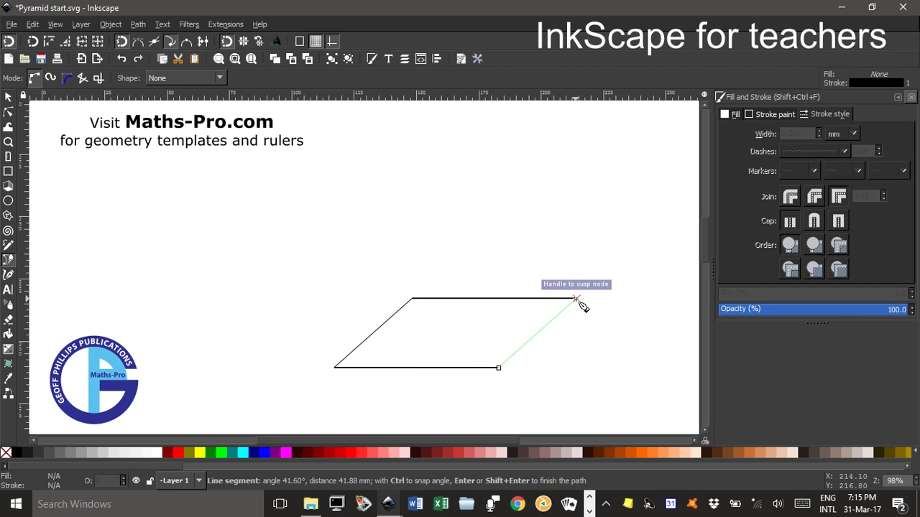
right_click(577, 300)
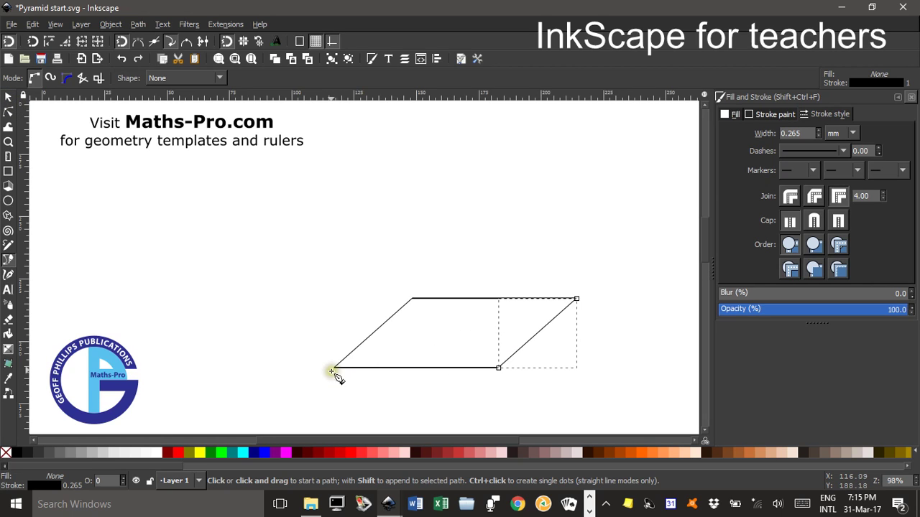
Draw diagonals bottom-left to top-right and top-left to bottom-right across the base.
left_click(334, 368)
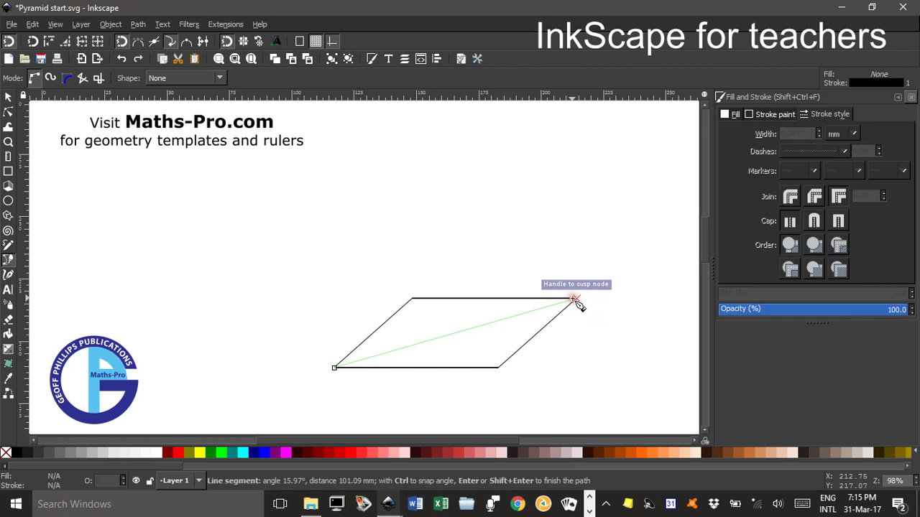
double_click(575, 300)
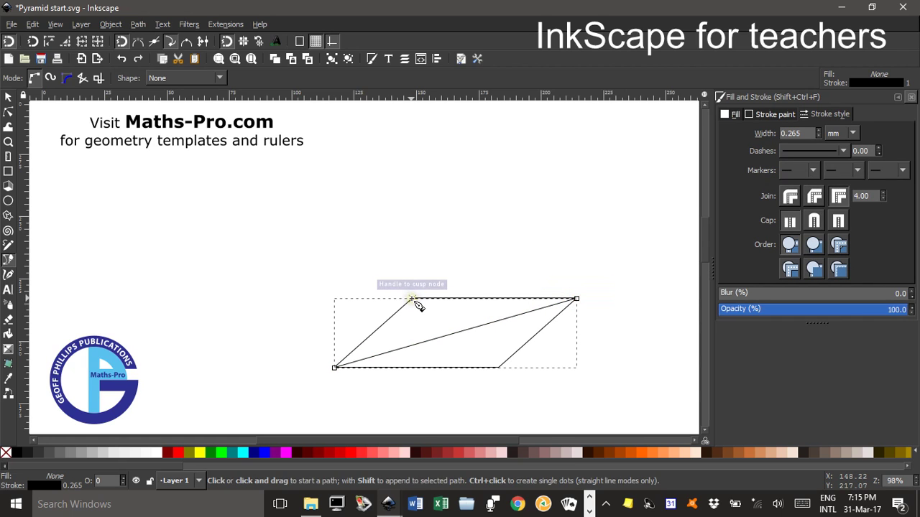
left_click(413, 300)
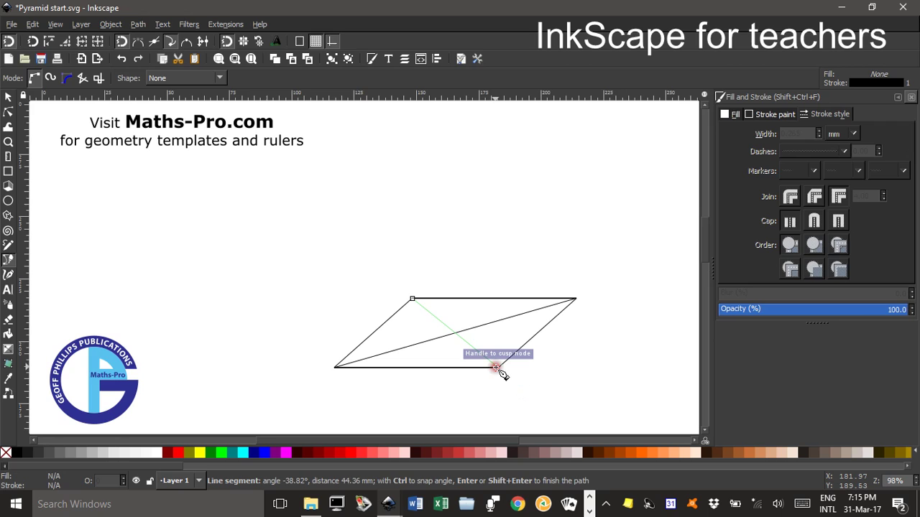
double_click(498, 368)
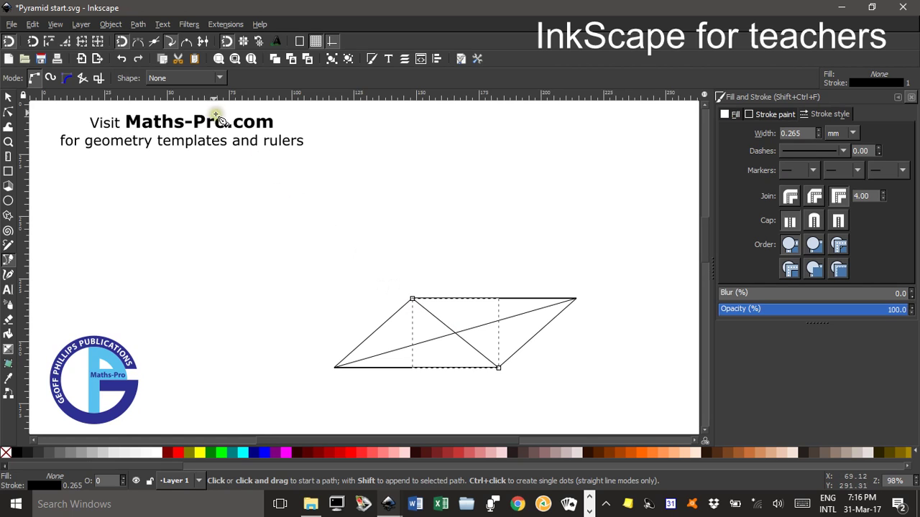
Enable midpoint snapping and draw a vertical line from the diagonals' crossing up to the apex.
left_click(204, 41)
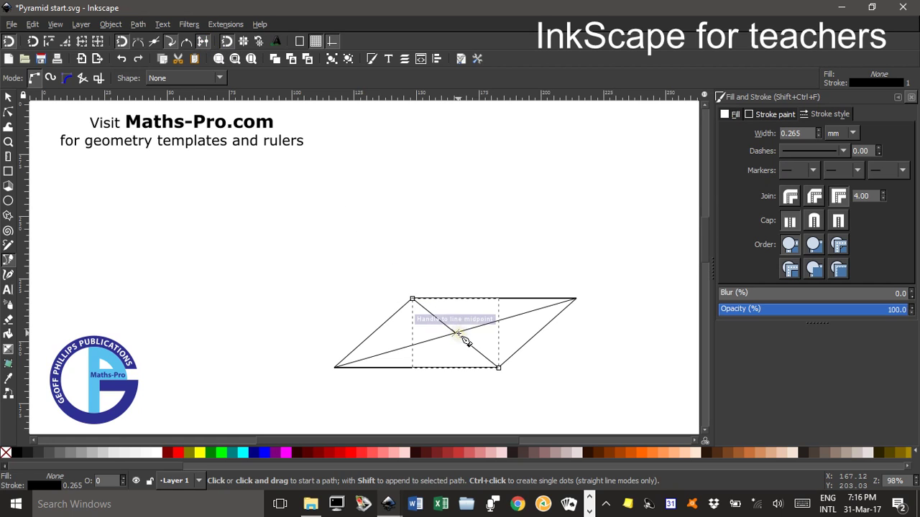
left_click(457, 335)
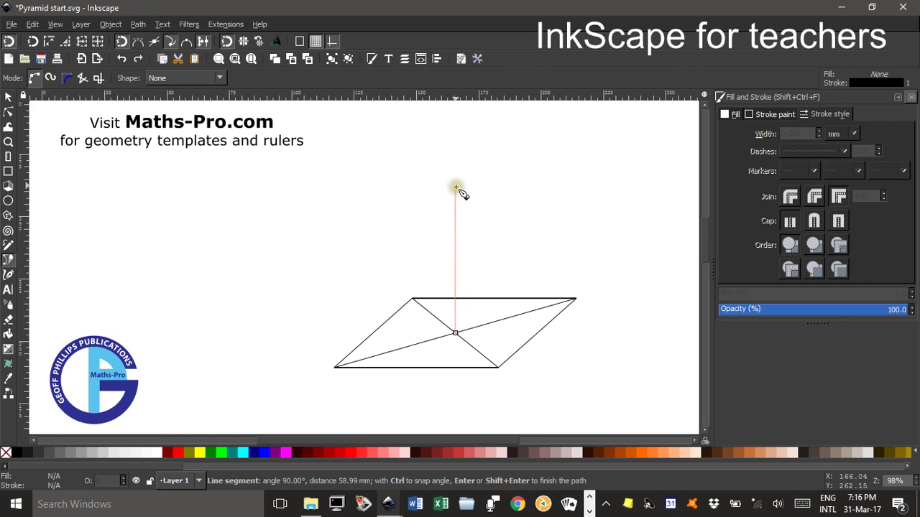
left_click(455, 181)
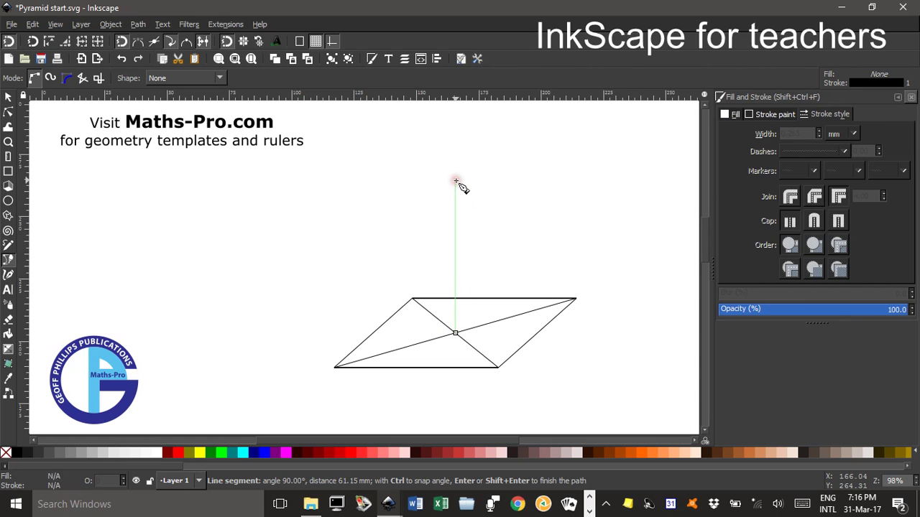
key("Return")
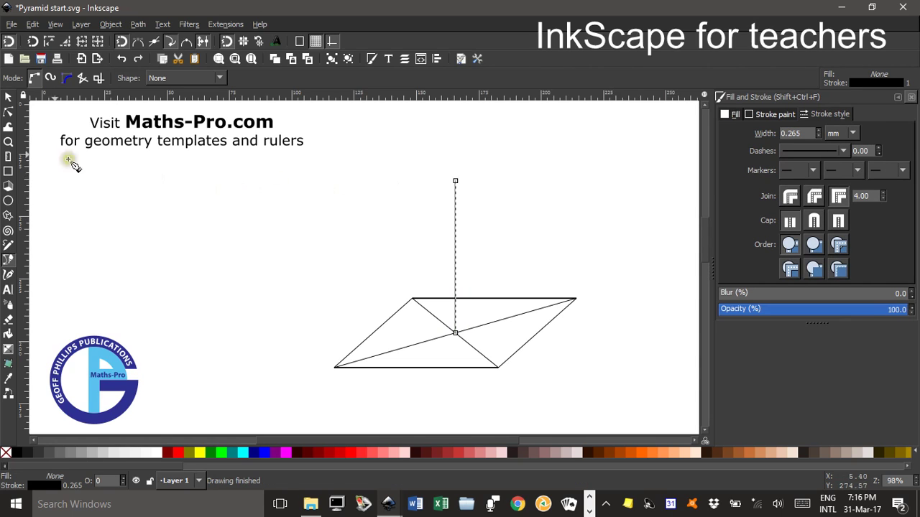
left_click(8, 96)
left_click(242, 220)
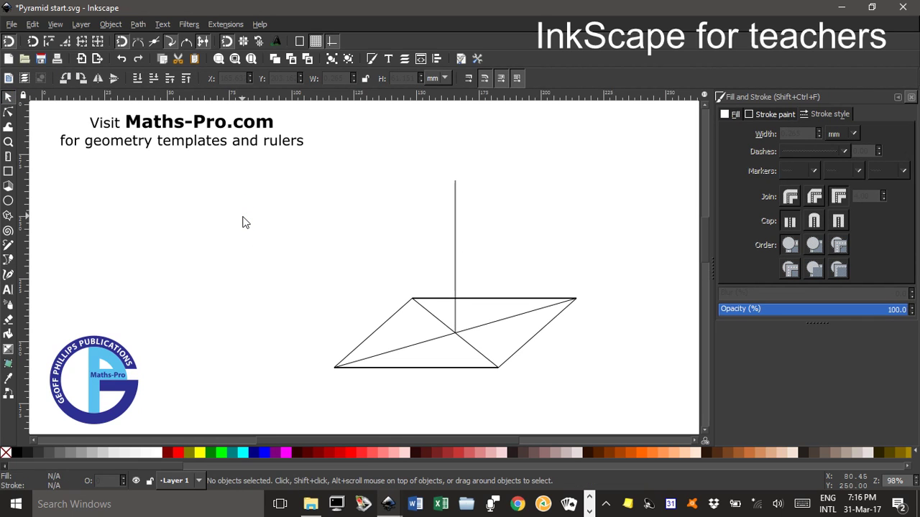
left_click(284, 245)
Draw slant edges from the back-left and front-left base corners to the apex.
left_click(7, 261)
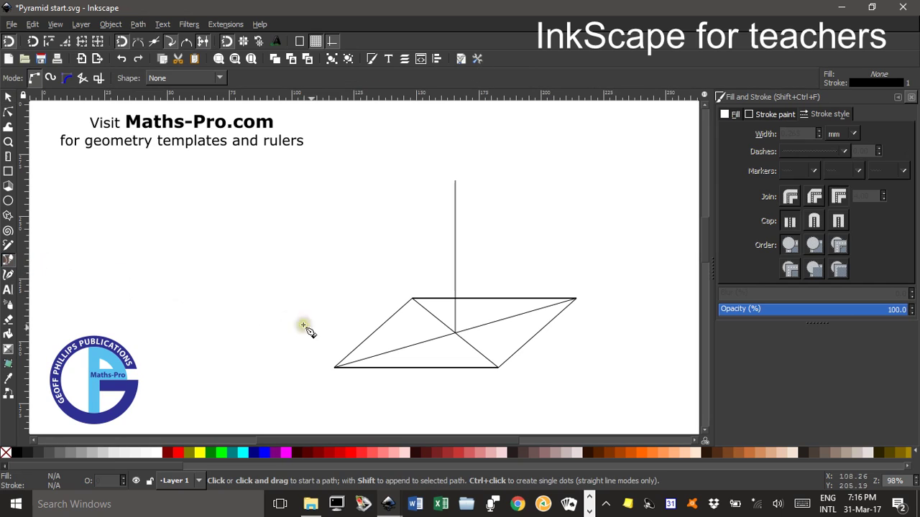
left_click(412, 299)
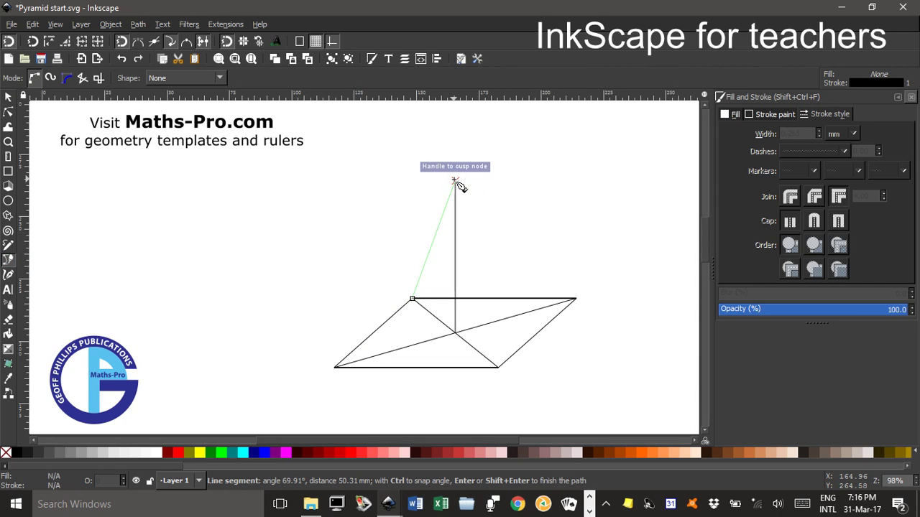
double_click(454, 181)
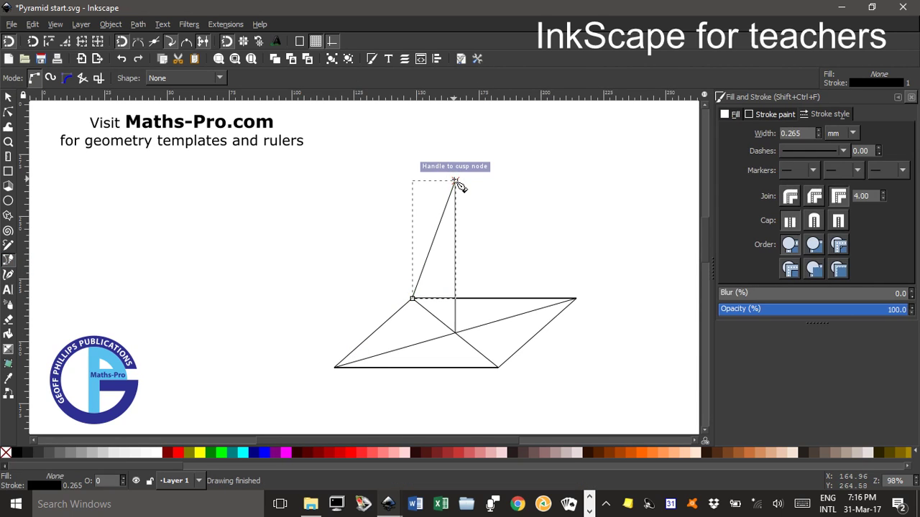
left_click(334, 368)
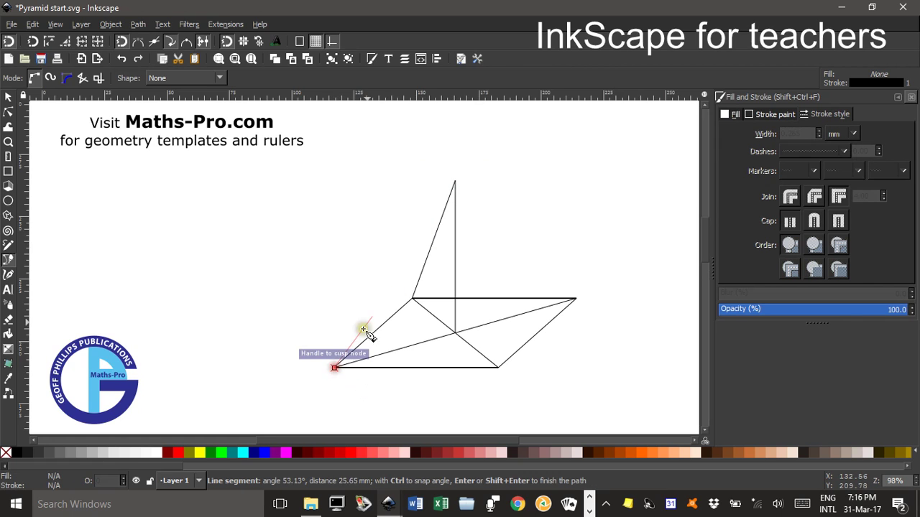
double_click(455, 181)
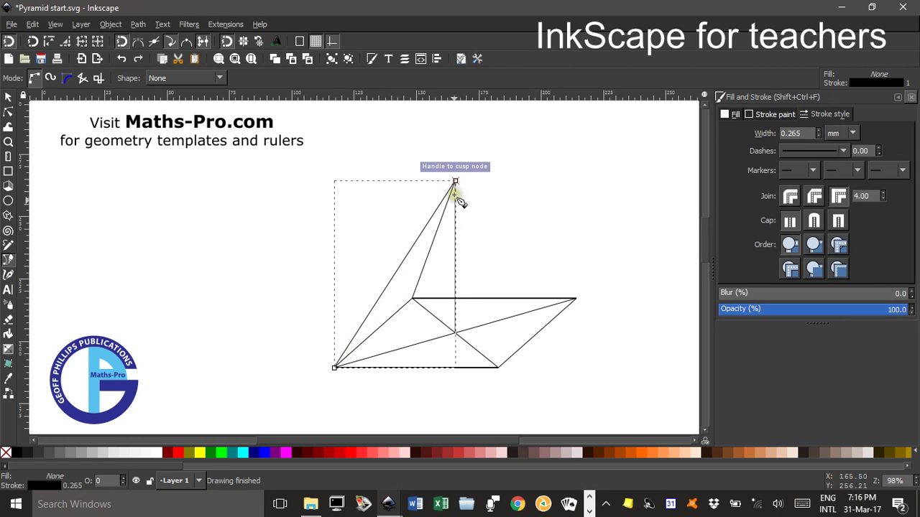
Draw slant edges from the front-right and back-right base corners to the apex.
left_click(500, 369)
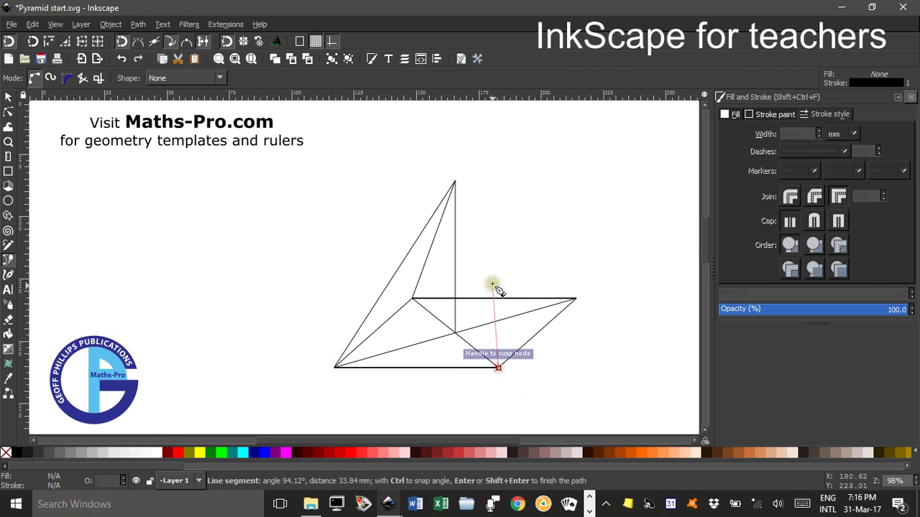
left_click(455, 181)
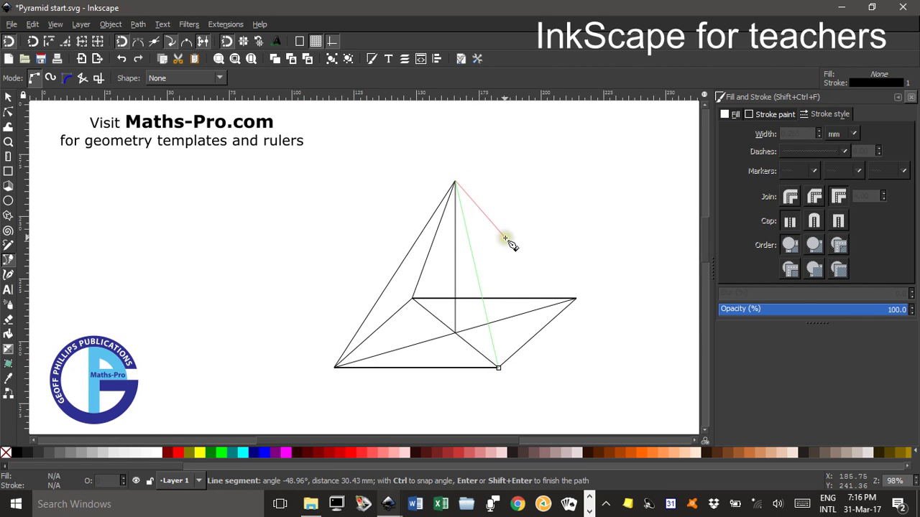
key("Return")
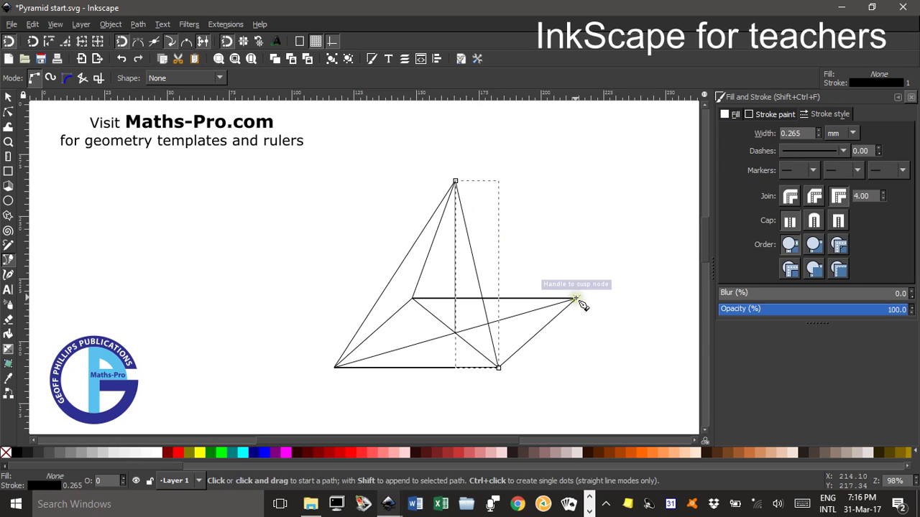
left_click(576, 298)
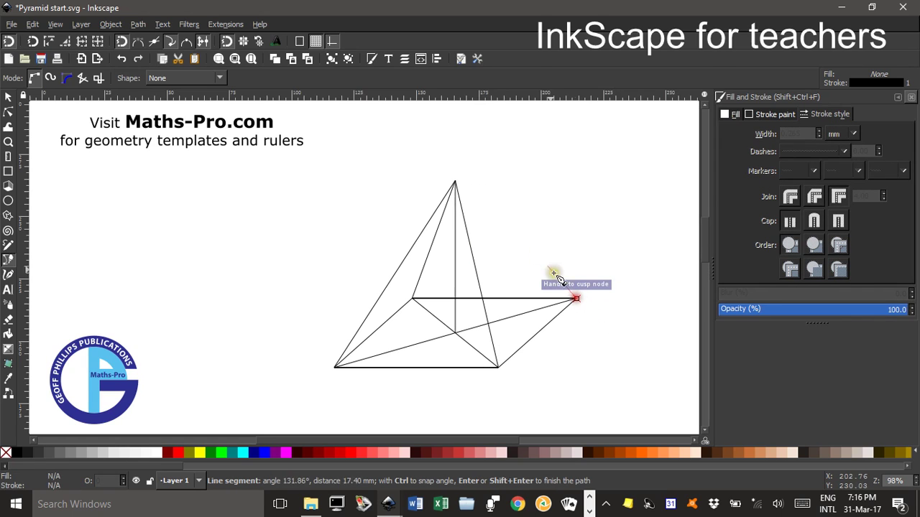
double_click(456, 182)
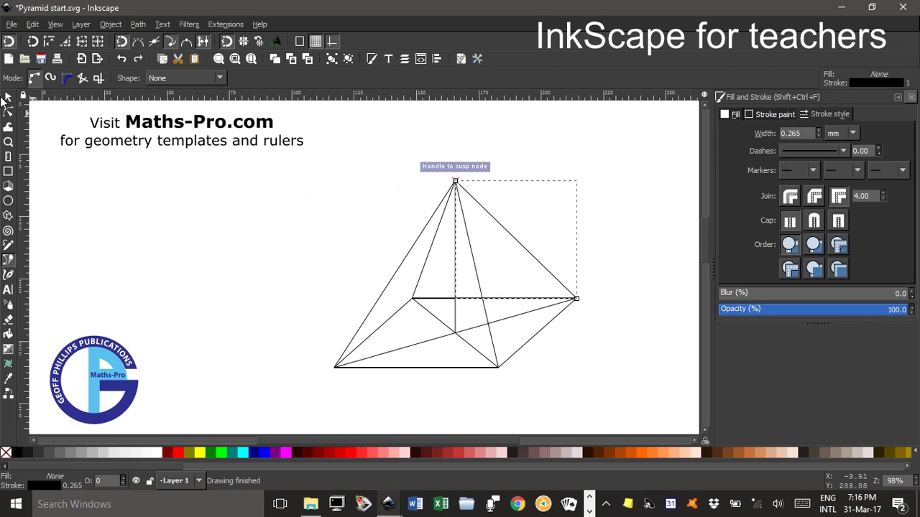
left_click(7, 96)
left_click(185, 217)
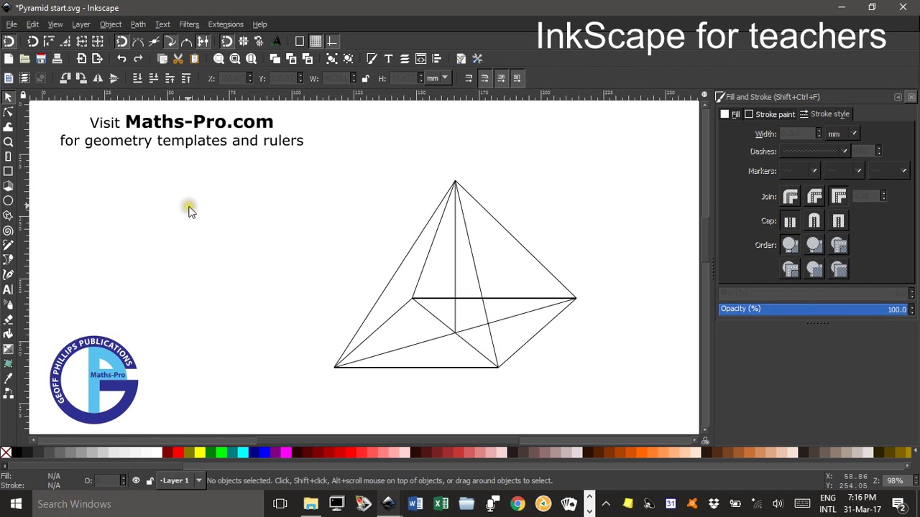
Select all eleven pyramid lines and set their stroke width to 0.5 mm.
mouse_move(307, 155)
left_mouse_down()
mouse_move(534, 377)
mouse_move(600, 398)
left_mouse_up()
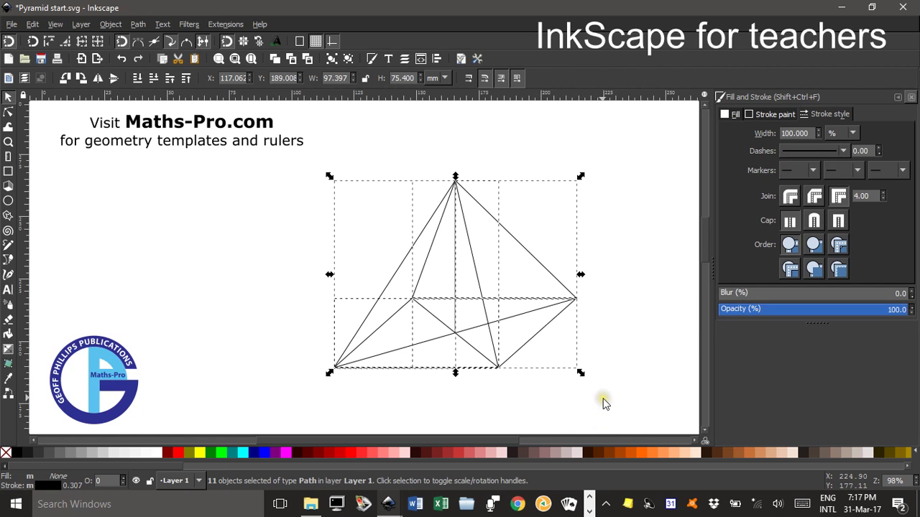
left_click(813, 115)
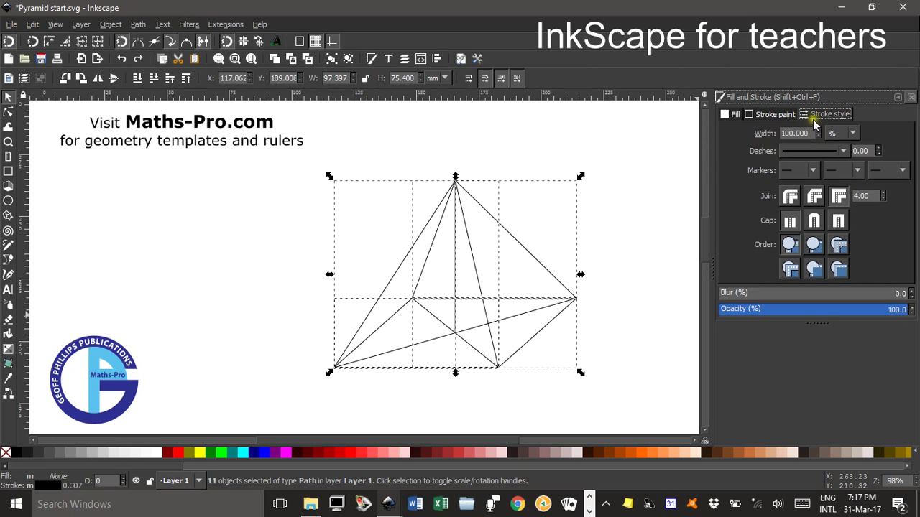
left_click(799, 133)
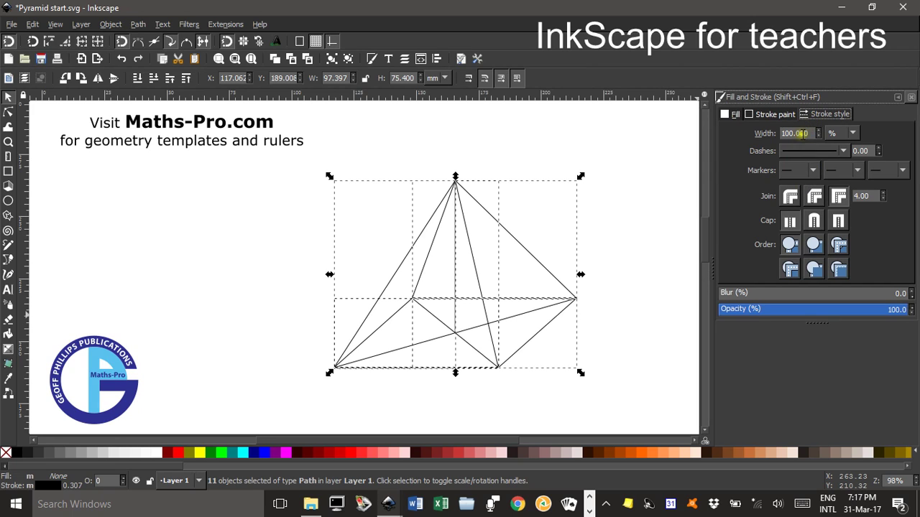
left_click(853, 135)
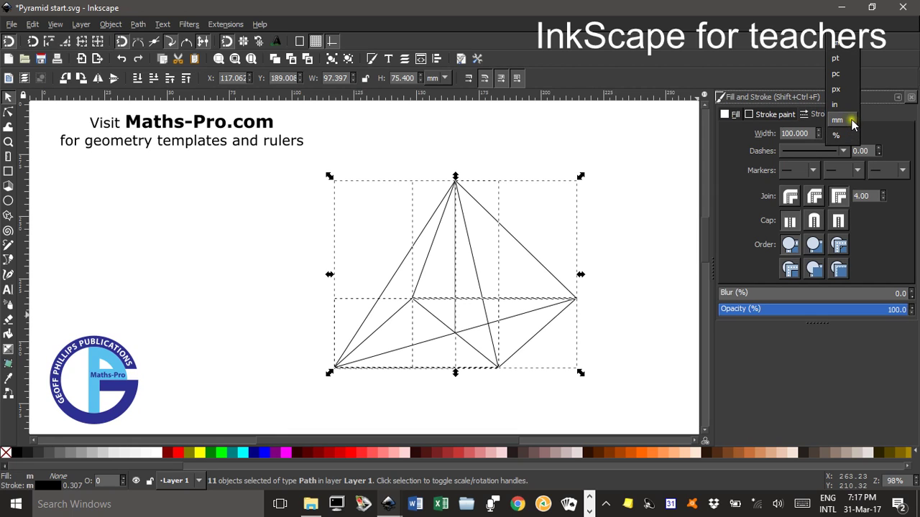
left_click(850, 121)
left_click_drag(802, 133, 770, 136)
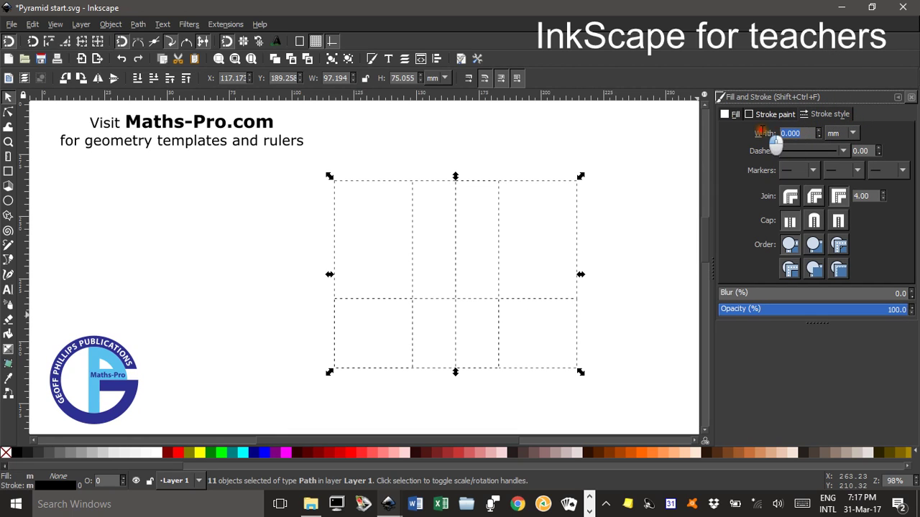
type("0.5")
key("Return")
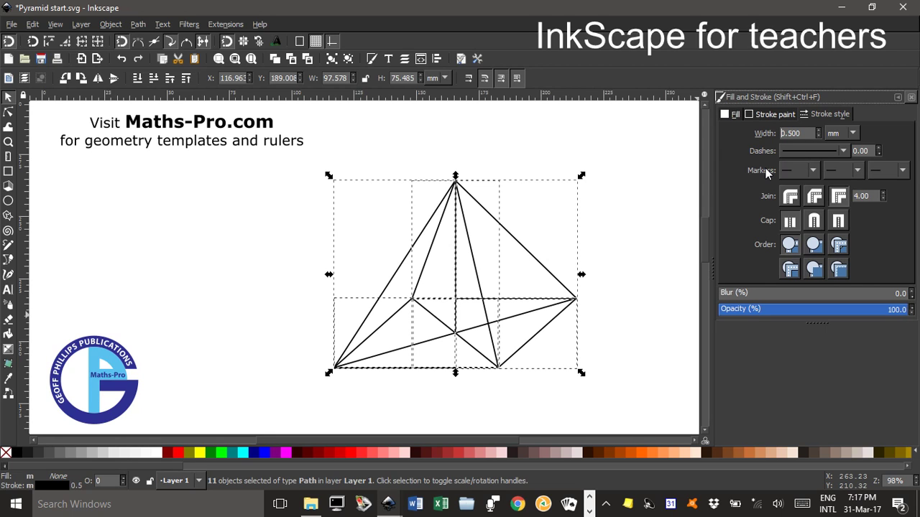
left_click(160, 245)
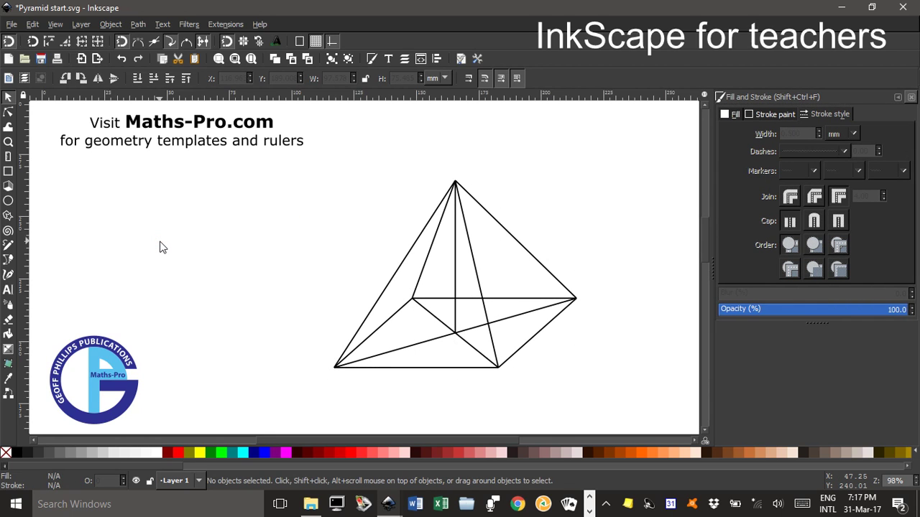
Make the base's left edge, left slant edge and back base edge dashed.
left_click(399, 319)
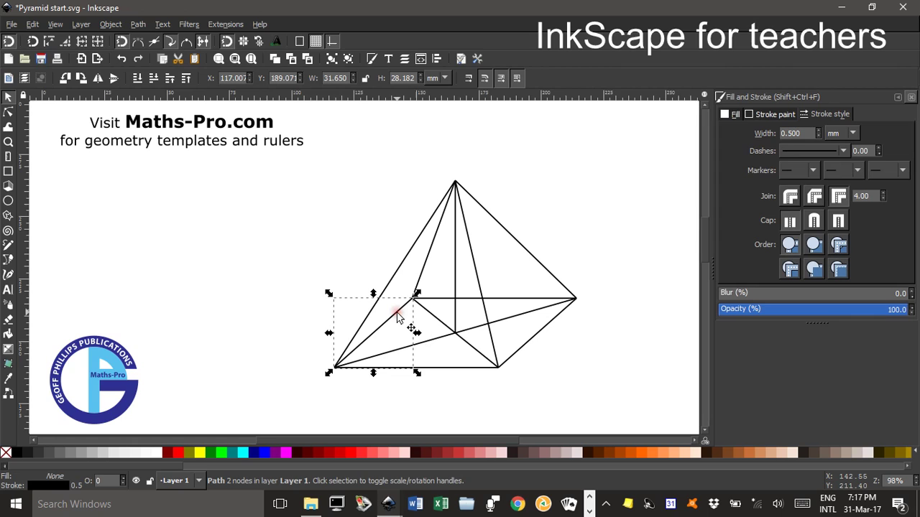
left_click(427, 261, "shift")
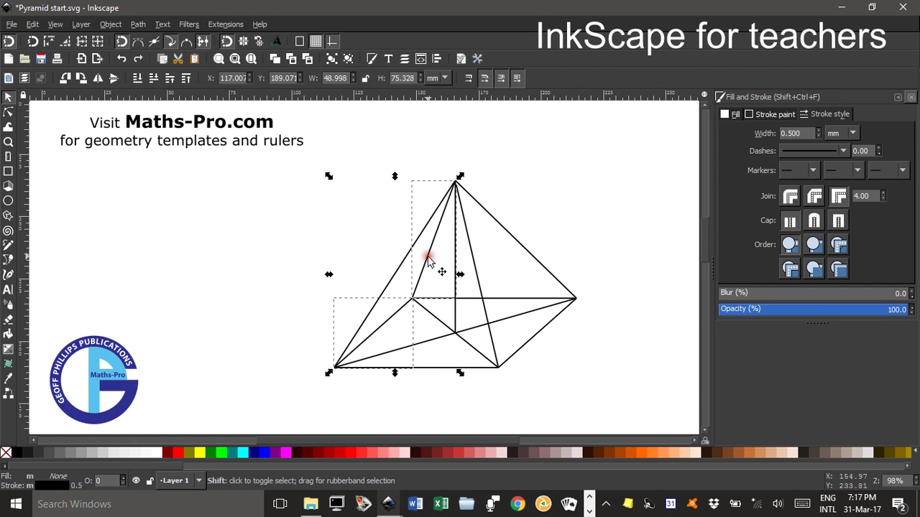
left_click(504, 299, "shift")
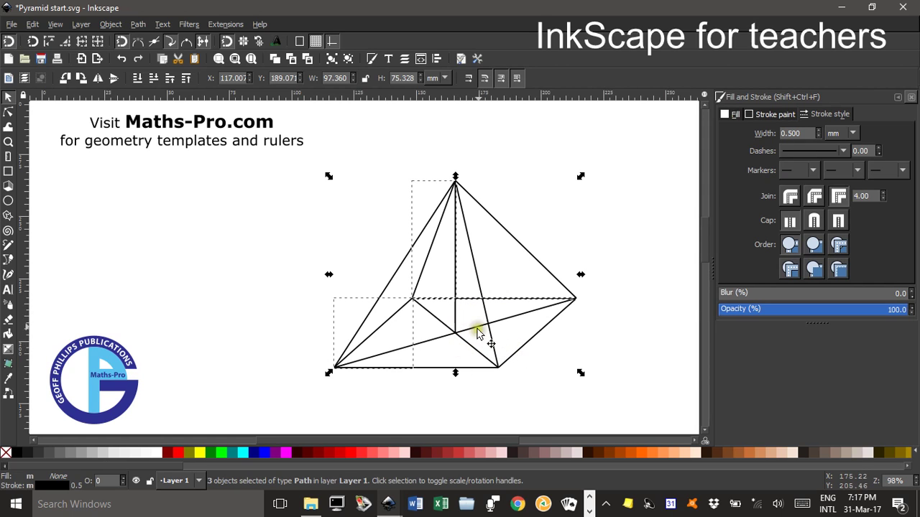
left_click(845, 150)
scroll(789, 410, "down", 2)
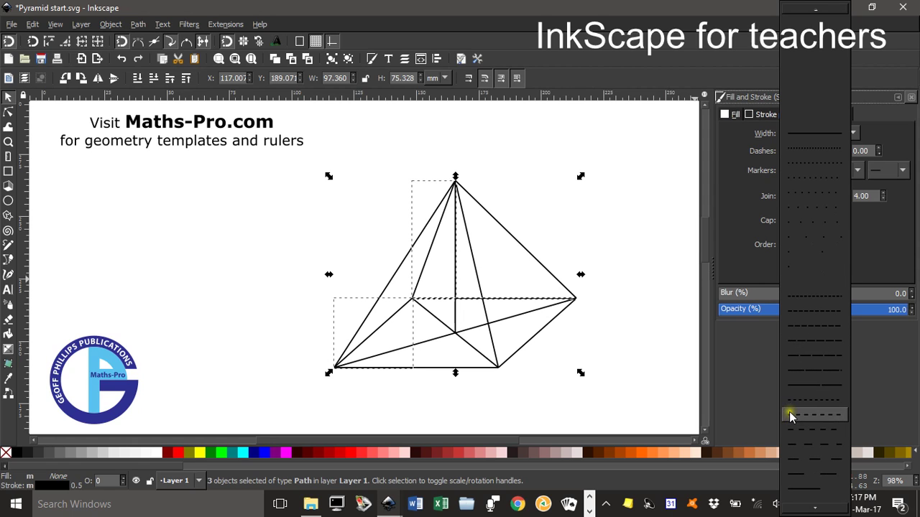
left_click(819, 447)
left_click(631, 365)
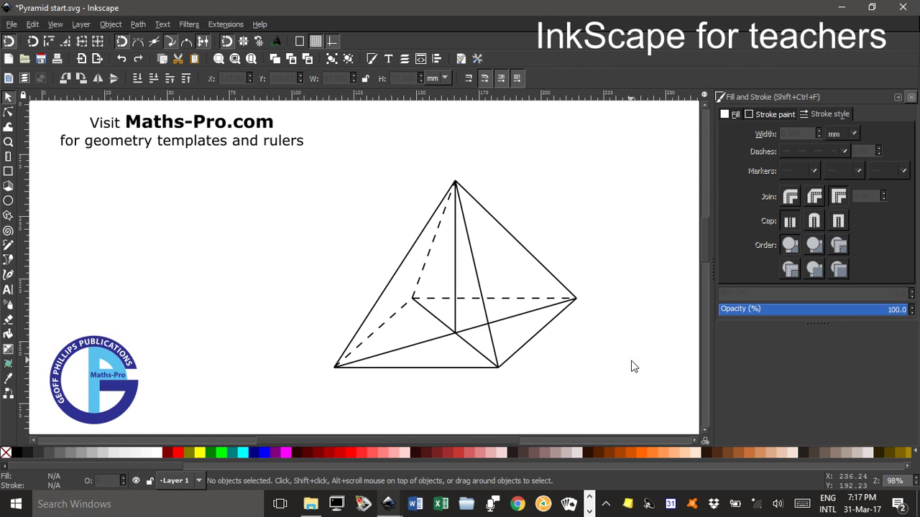
Apply a dash pattern to both diagonals of the pyramid's base.
left_click(435, 316)
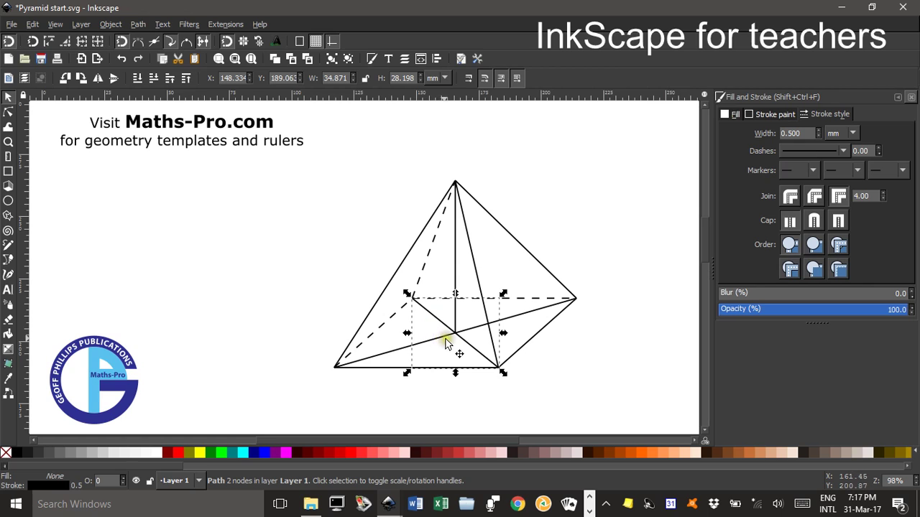
left_click(393, 351, "shift")
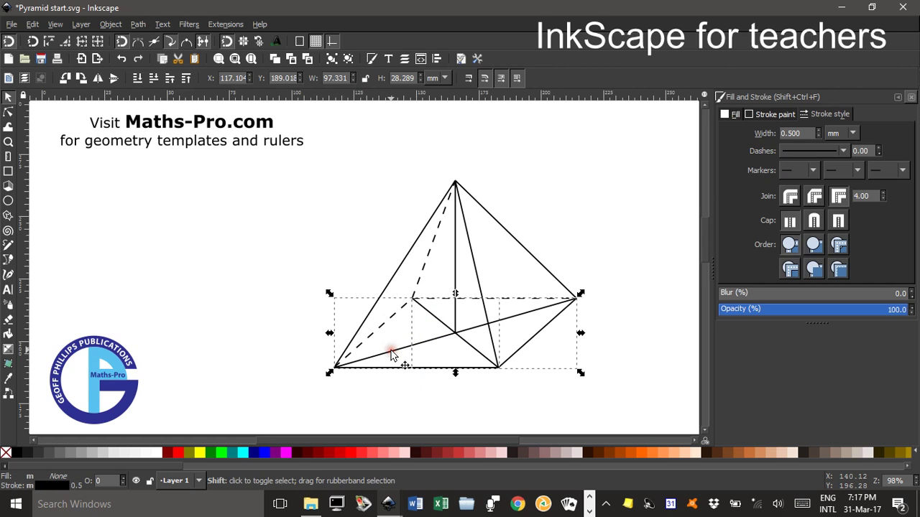
left_click(843, 150)
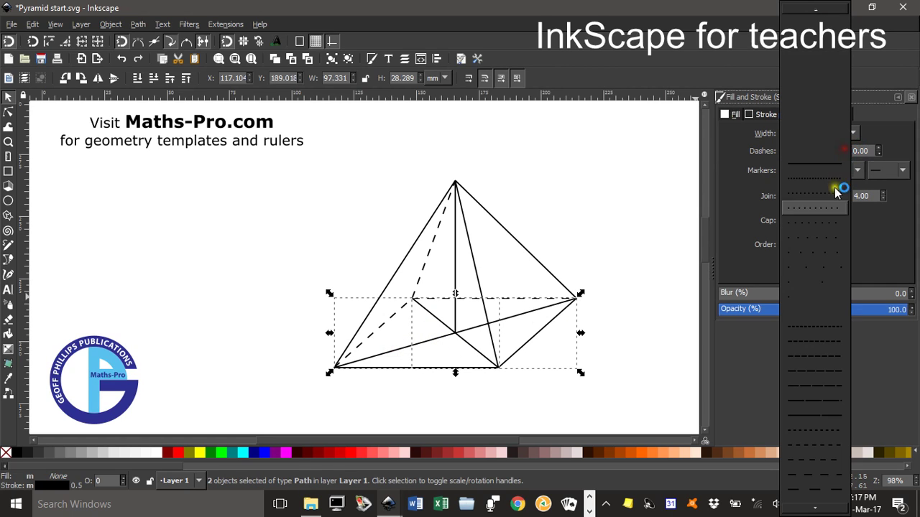
left_click(816, 472)
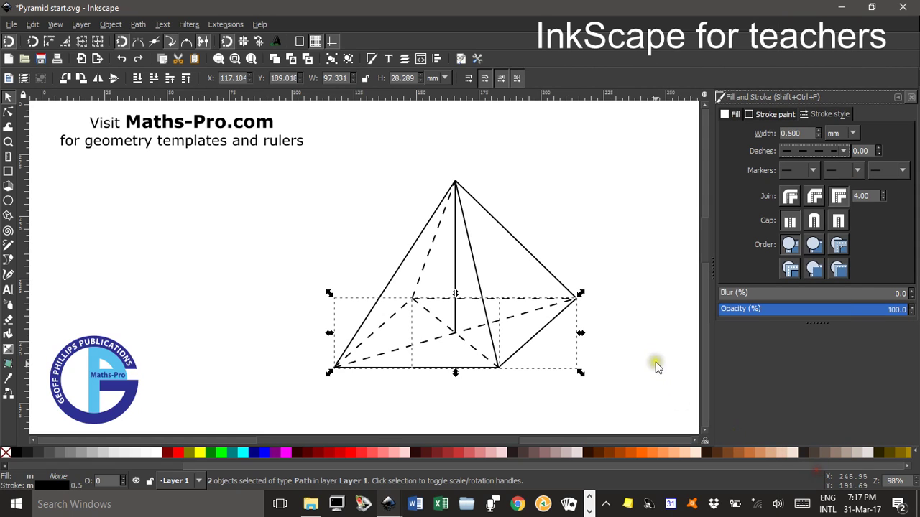
left_click(653, 341)
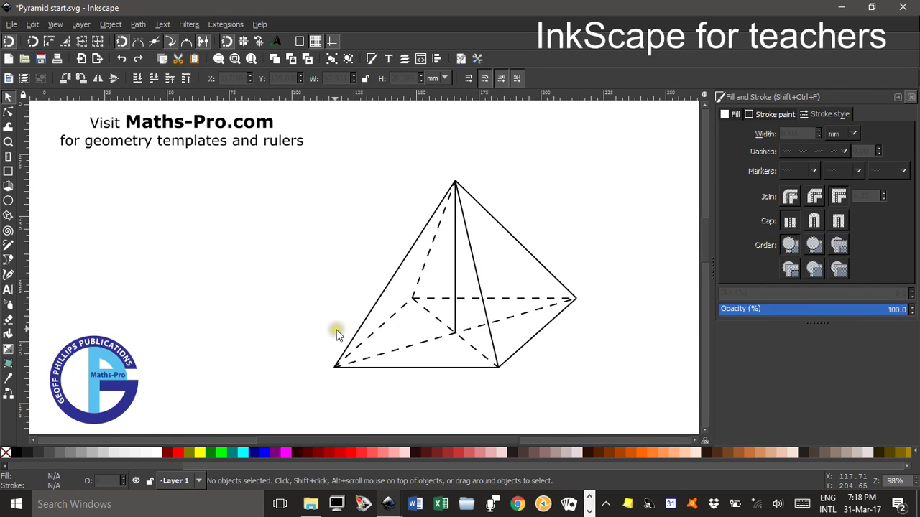
Trace a closed Pen path through the front-left, front-right, right and back base corners.
left_click(9, 261)
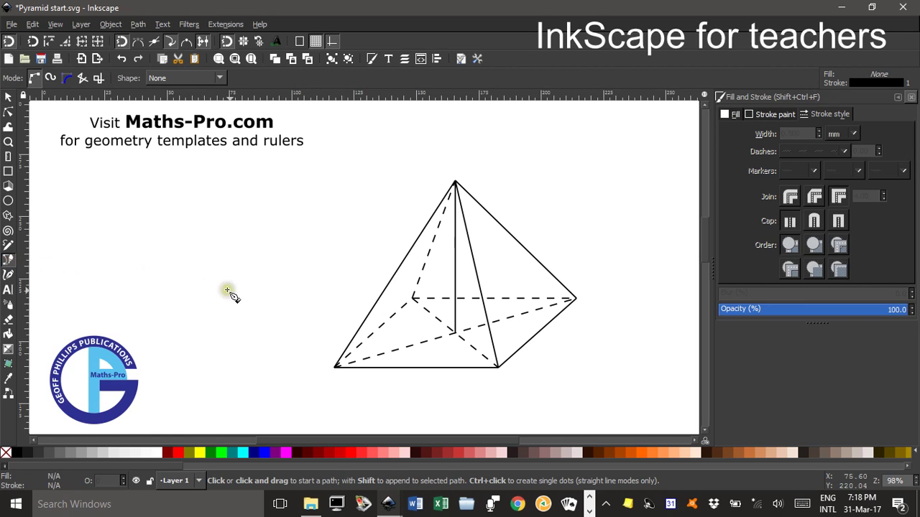
left_click(335, 366)
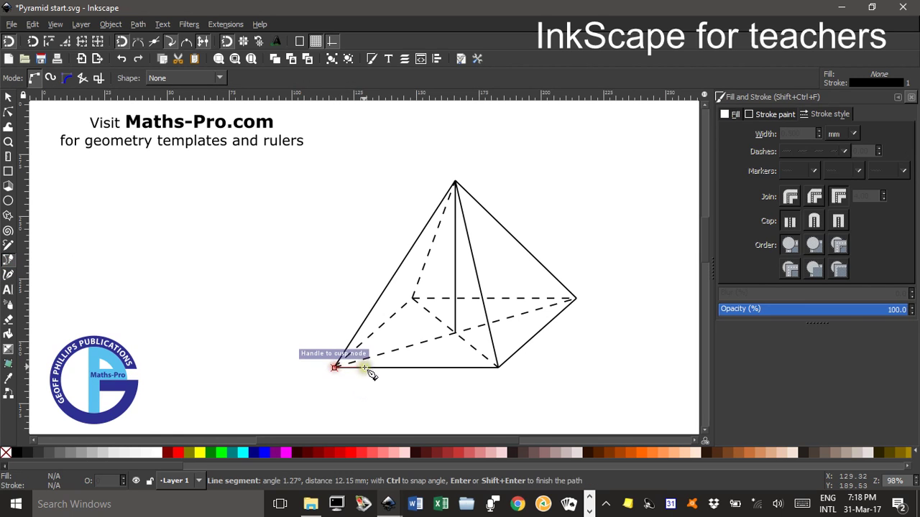
left_click(498, 367)
left_click(576, 298)
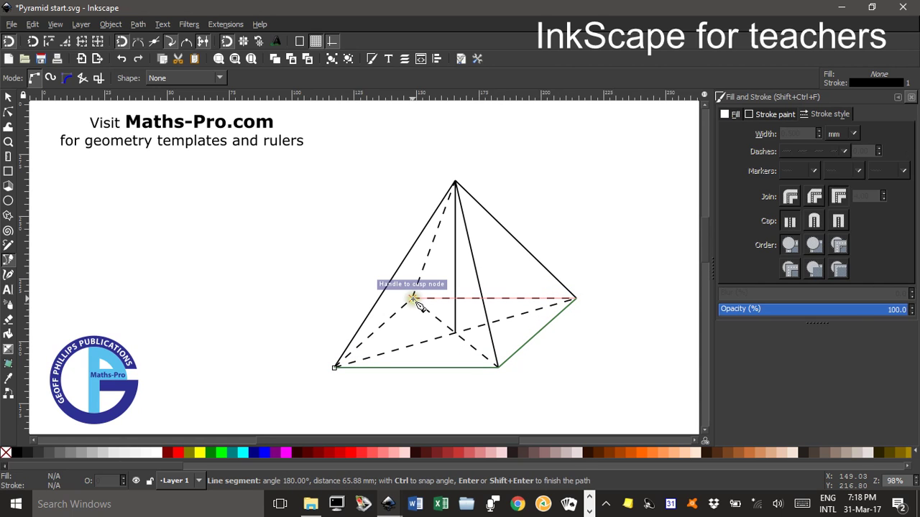
left_click(414, 299)
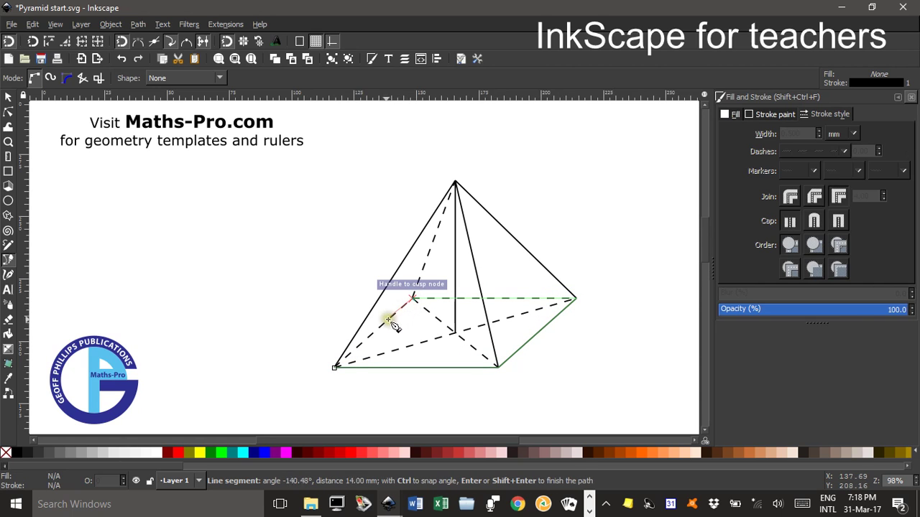
left_click(336, 368)
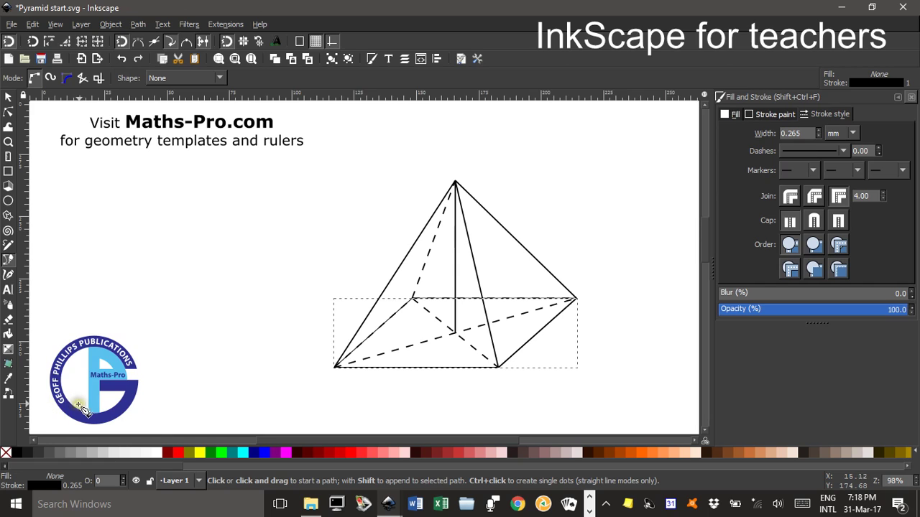
Remove the base shape's outline and fill it with yellow #FFFF00.
left_click(5, 453, "shift")
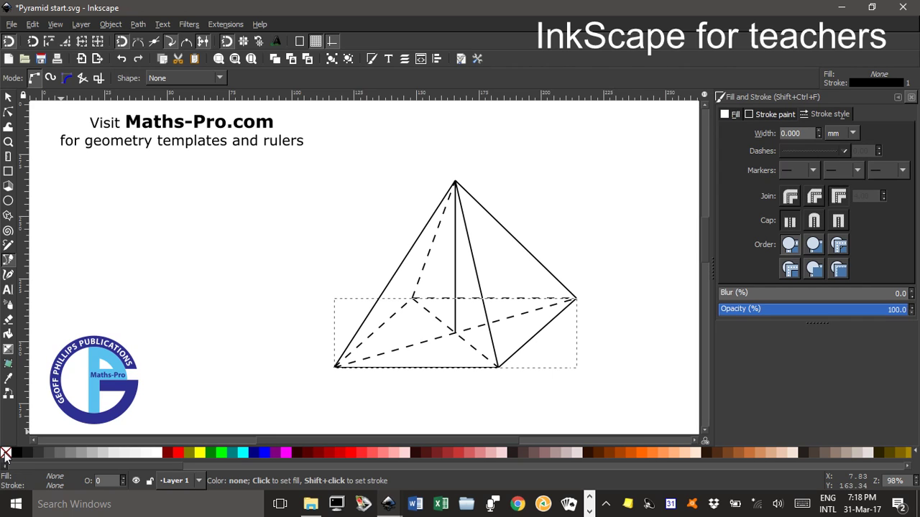
left_click(199, 451)
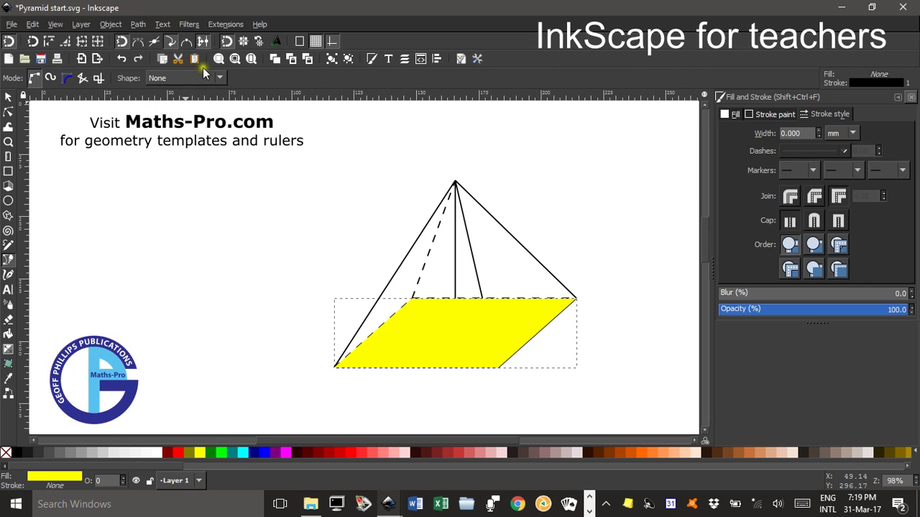
Lower the yellow base to the bottom and reduce its fill alpha to 141.
left_click(6, 97)
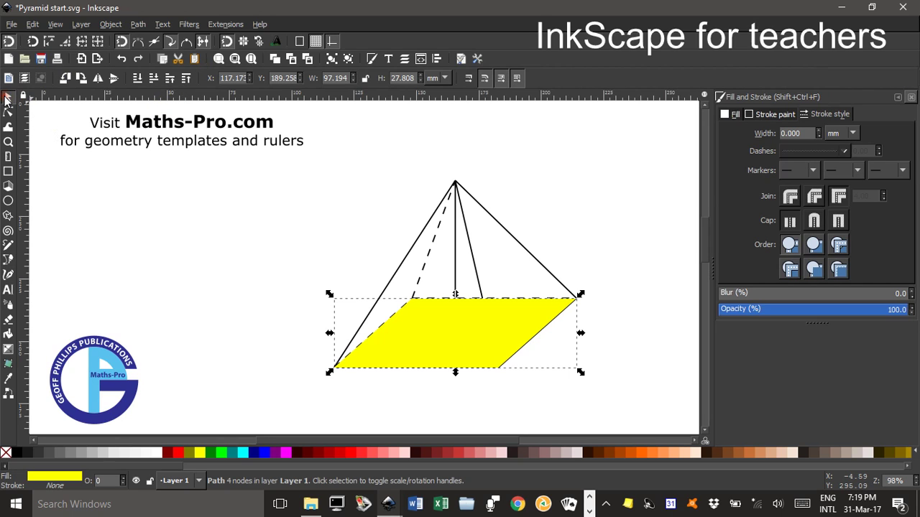
left_click(137, 79)
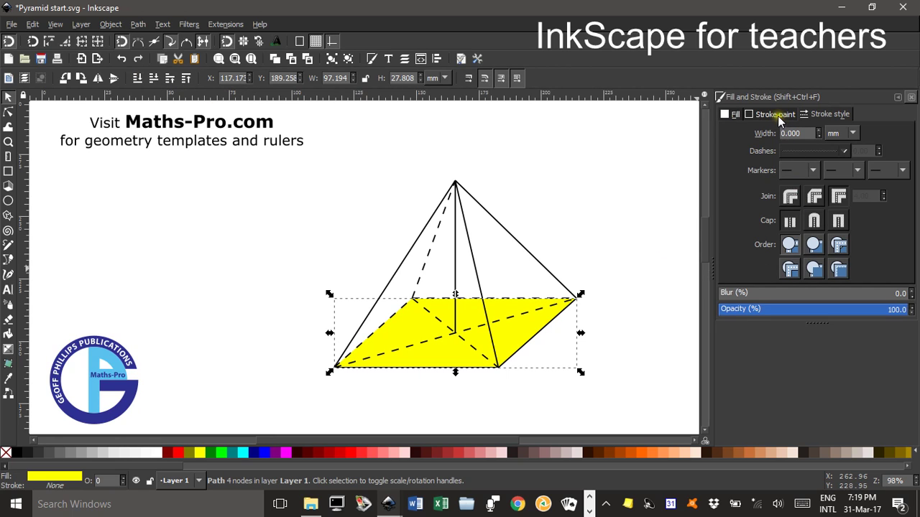
left_click(740, 114)
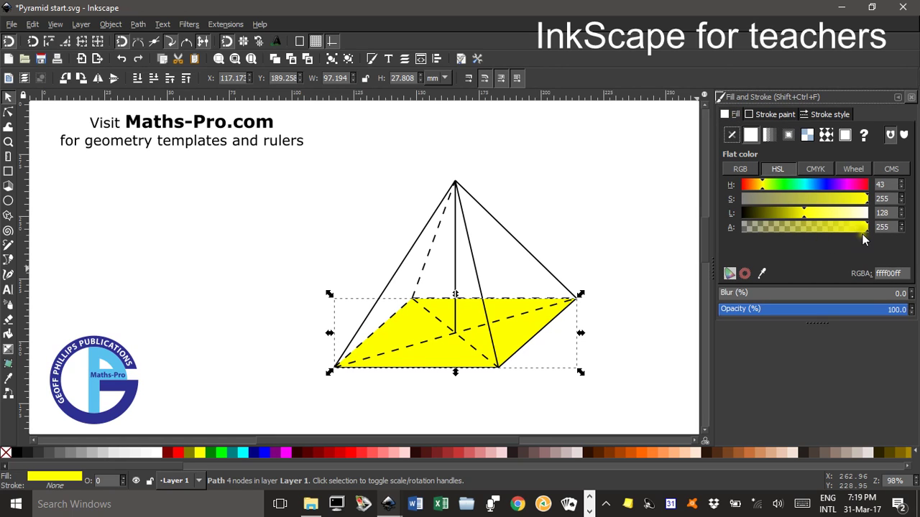
left_click_drag(865, 231, 811, 230)
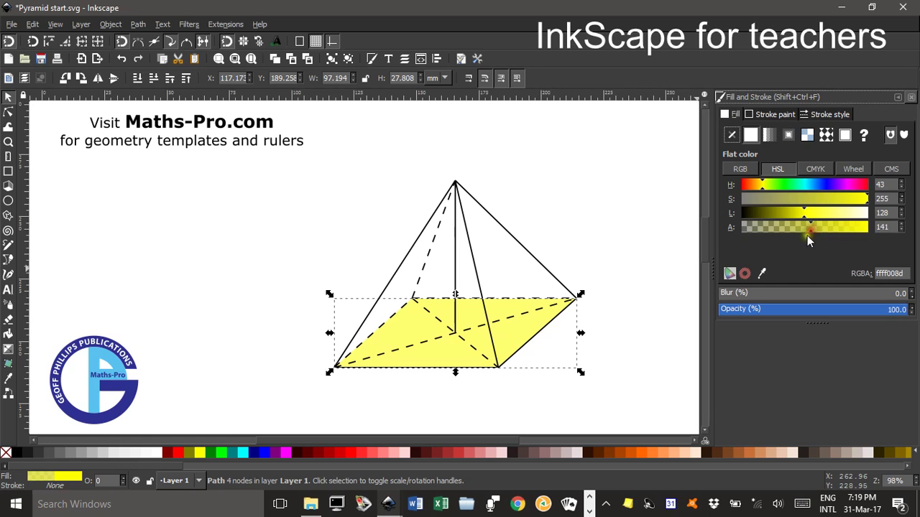
Draw a closed triangle through the base centre, the front-right base corner and the apex.
left_click(589, 219)
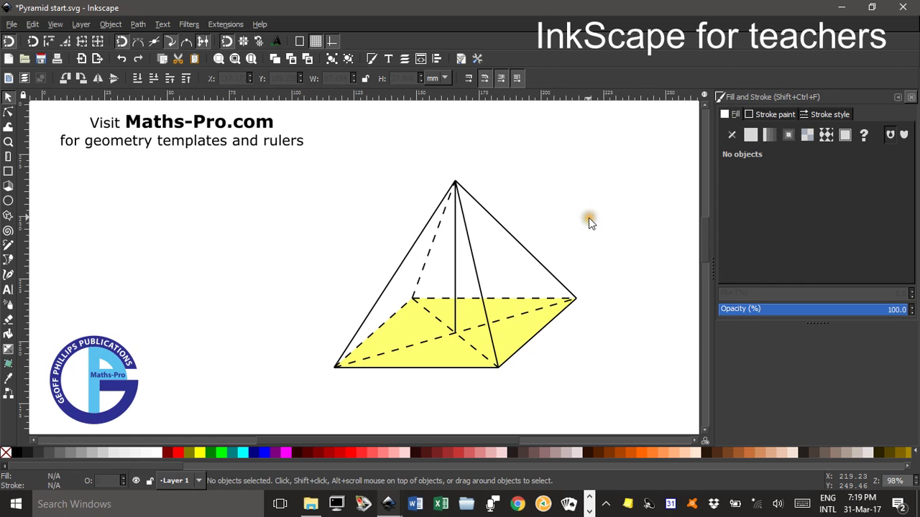
left_click(592, 281)
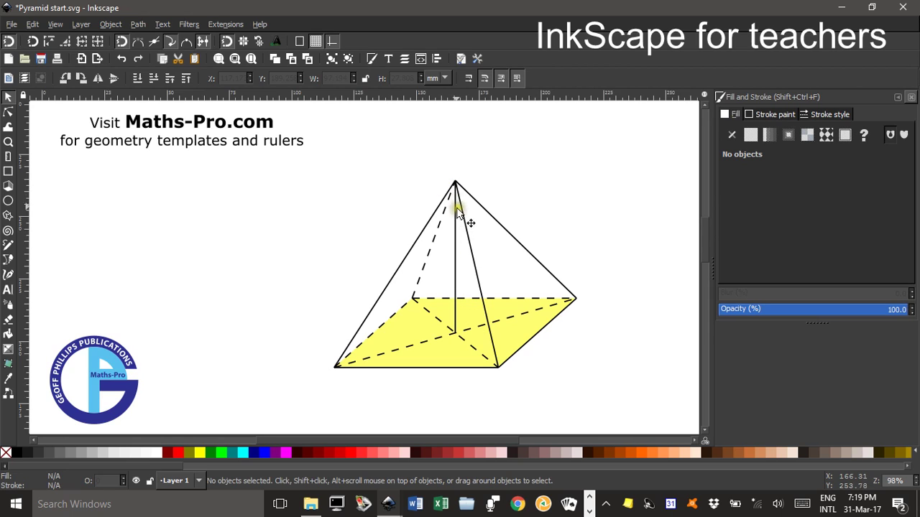
left_click(8, 259)
left_click(454, 333)
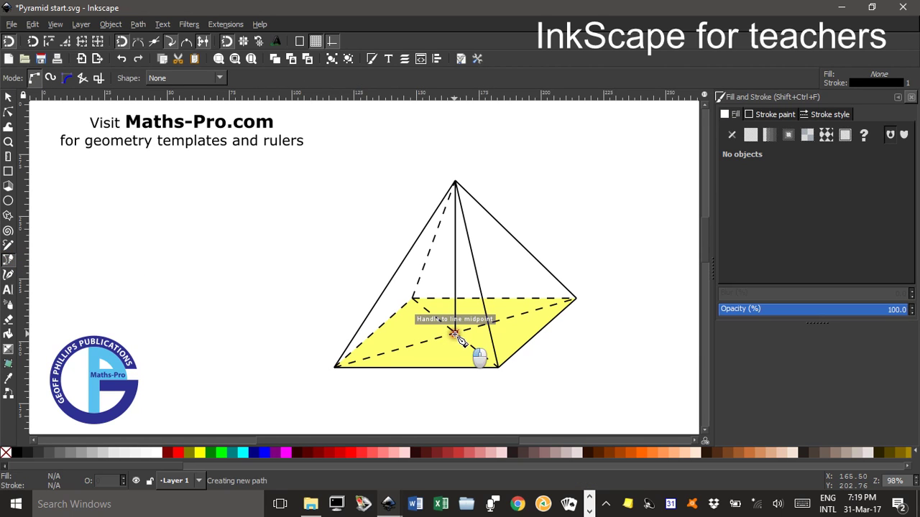
left_click(498, 368)
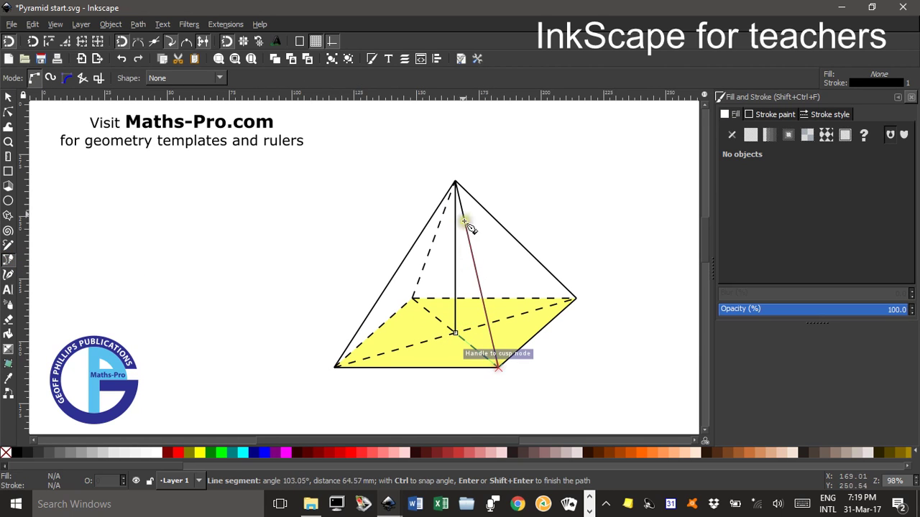
left_click(454, 182)
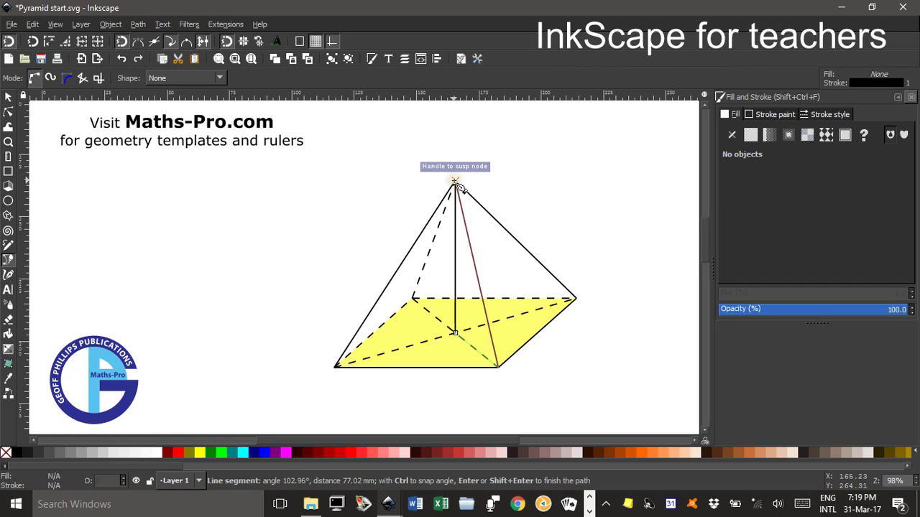
left_click(454, 333)
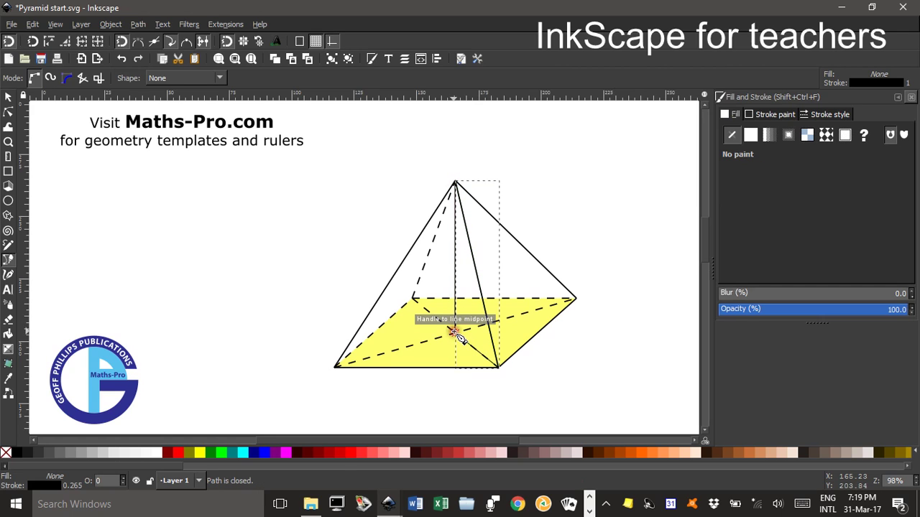
Give the triangle no outline and a red fill at alpha 140, then deselect it.
left_click(6, 454, "shift")
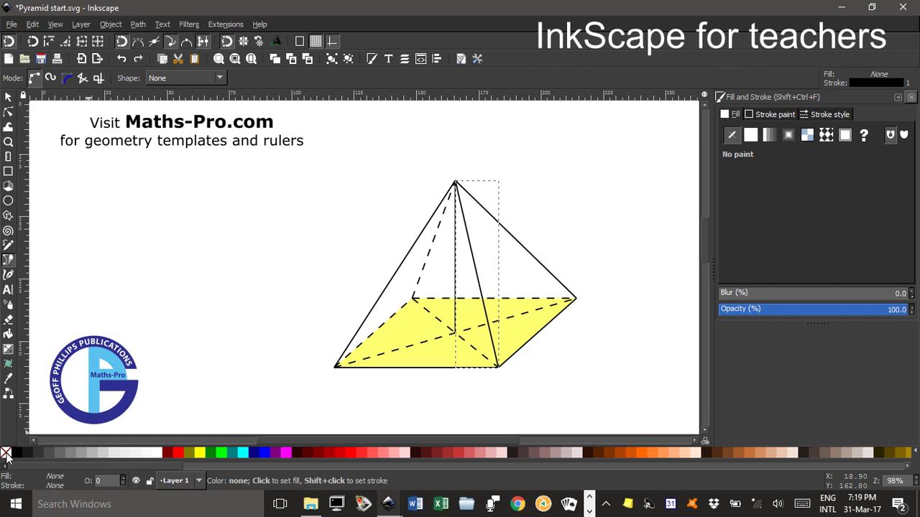
left_click(176, 451)
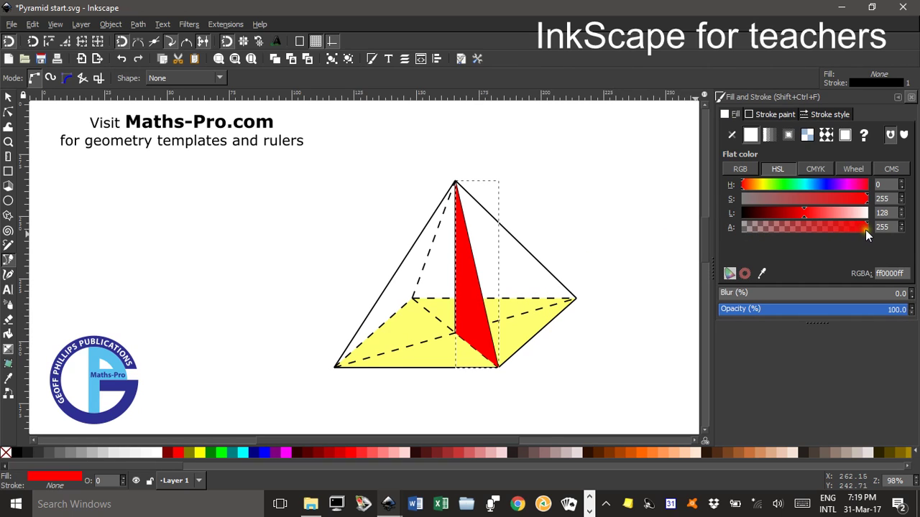
left_click_drag(865, 230, 816, 231)
left_click_drag(811, 231, 810, 231)
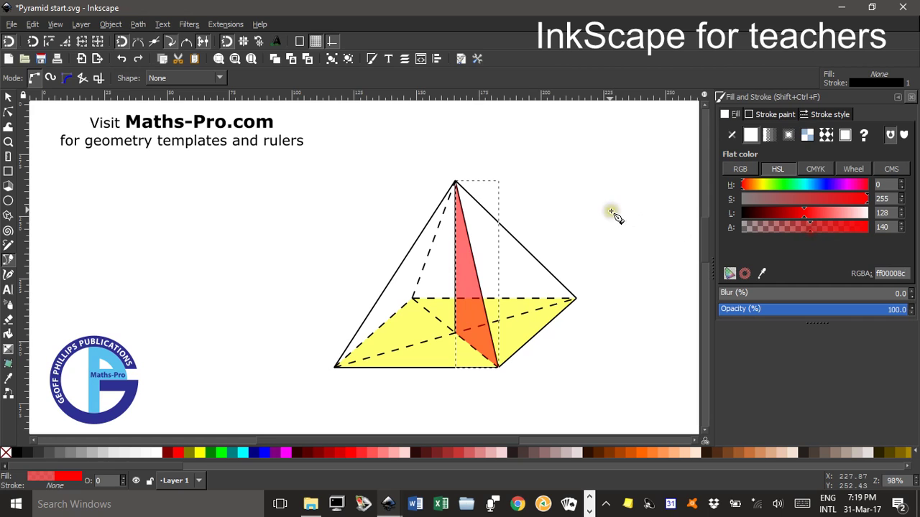
left_click(8, 97)
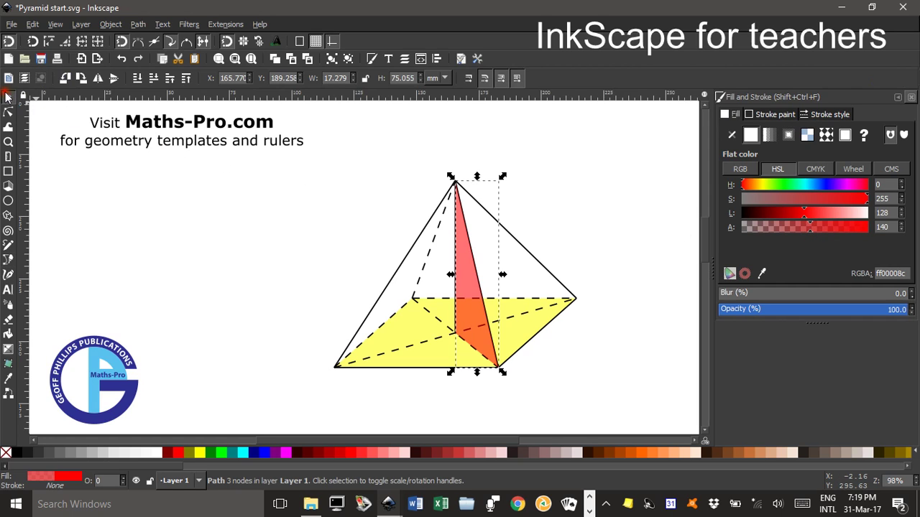
left_click(198, 208)
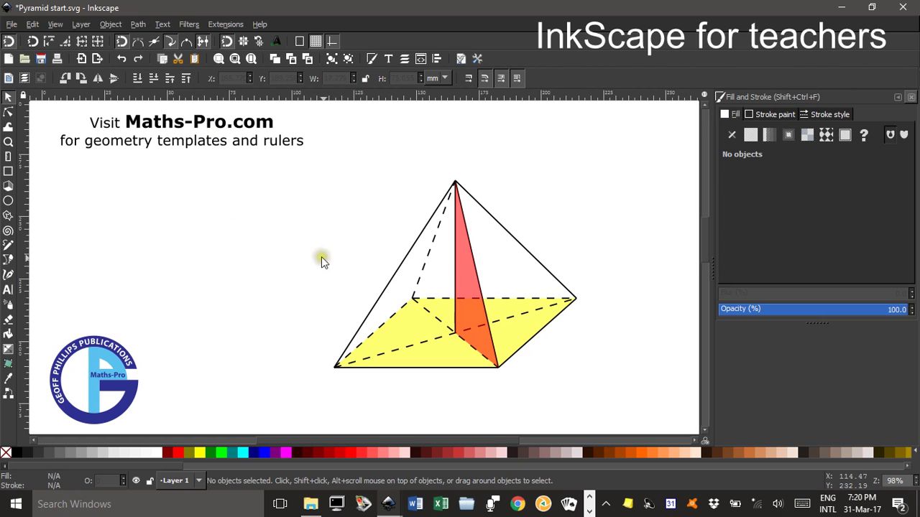
Select the red triangle, try rotating it, then undo the rotation.
left_click(455, 255)
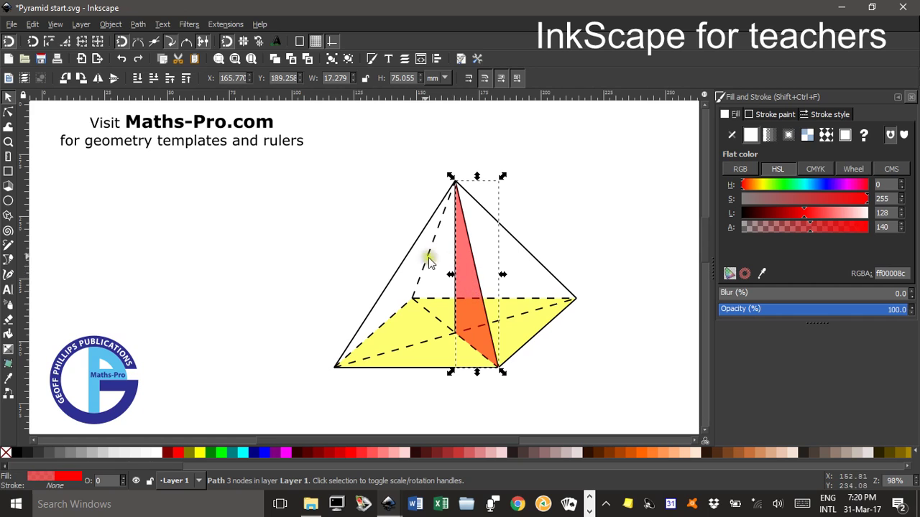
left_click(457, 256)
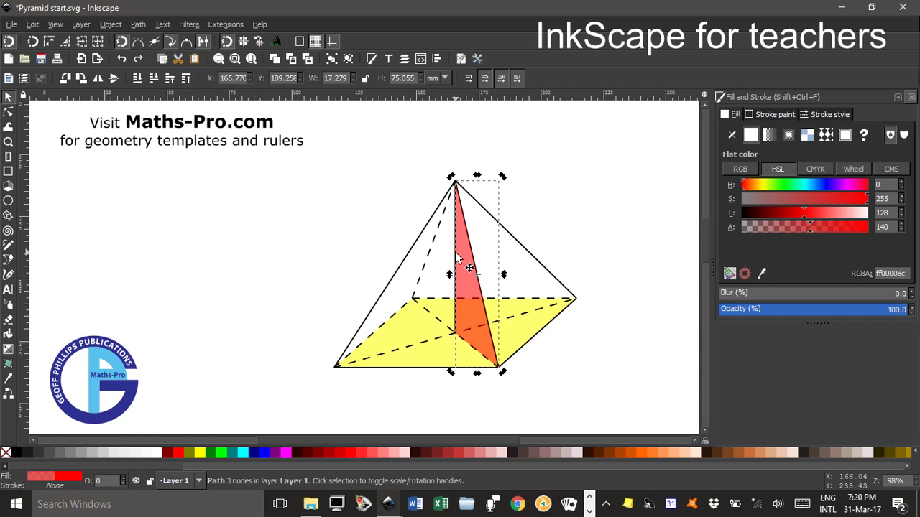
left_click(457, 256)
left_click(457, 257)
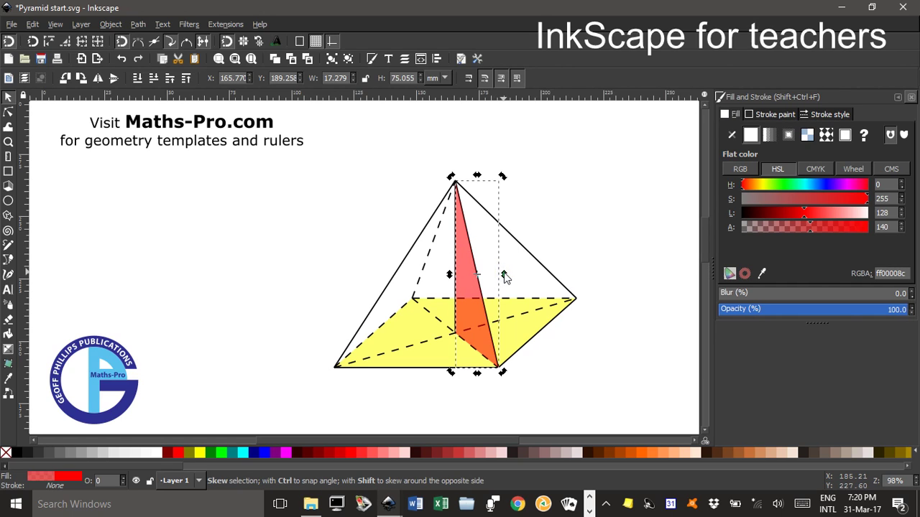
left_click_drag(501, 178, 459, 167)
key("ctrl+z")
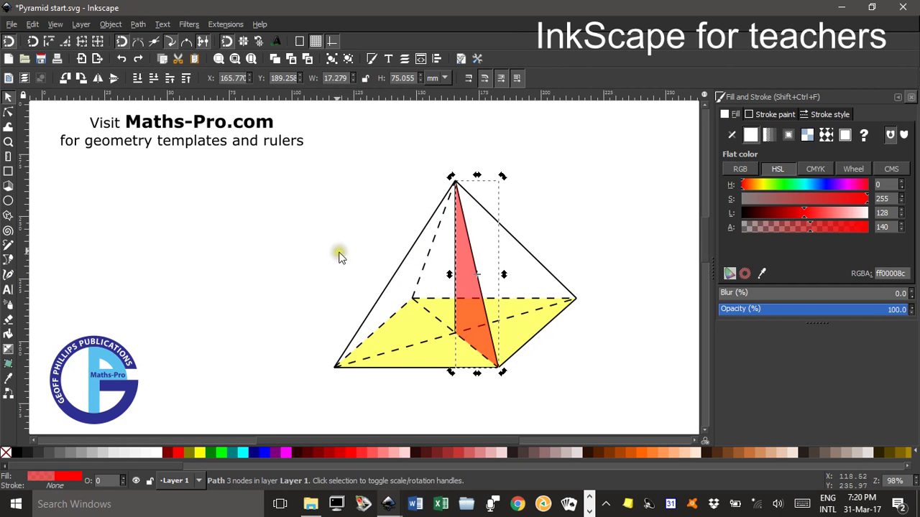
Select the vertical height line lying beneath the red triangle.
left_click(317, 239)
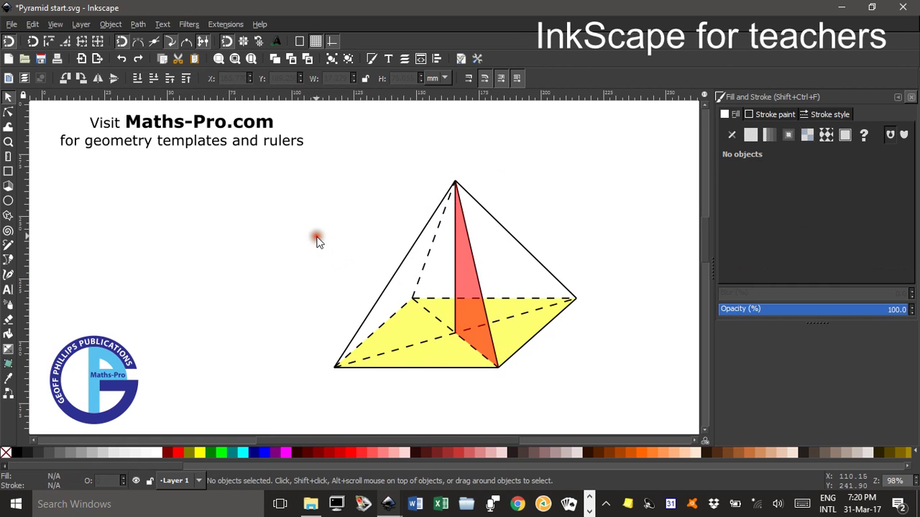
left_click(457, 272)
left_click(455, 268)
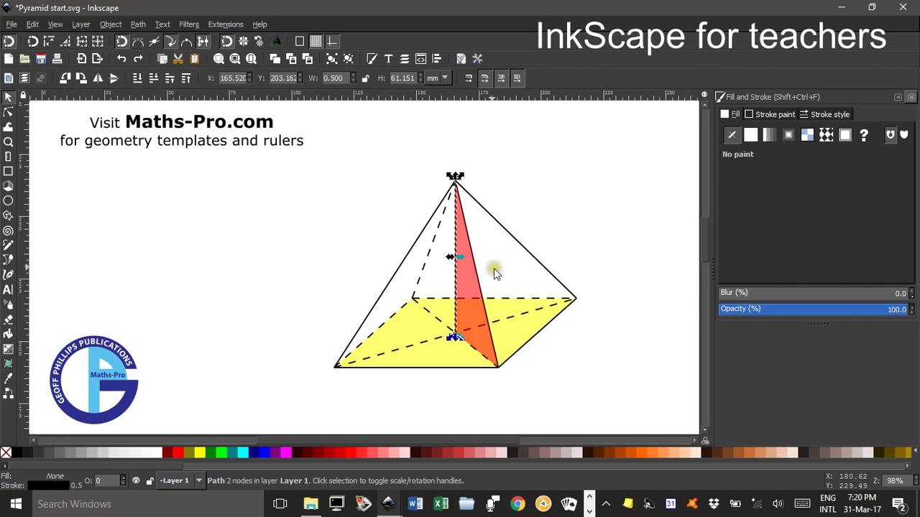
Set the height line's stroke to 1.500 mm width and red, then deselect it.
left_click(827, 115)
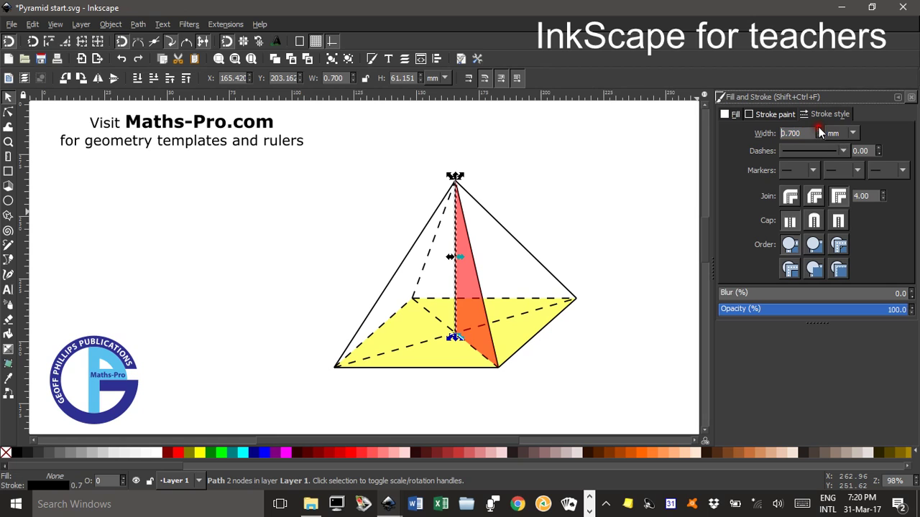
left_click(819, 133)
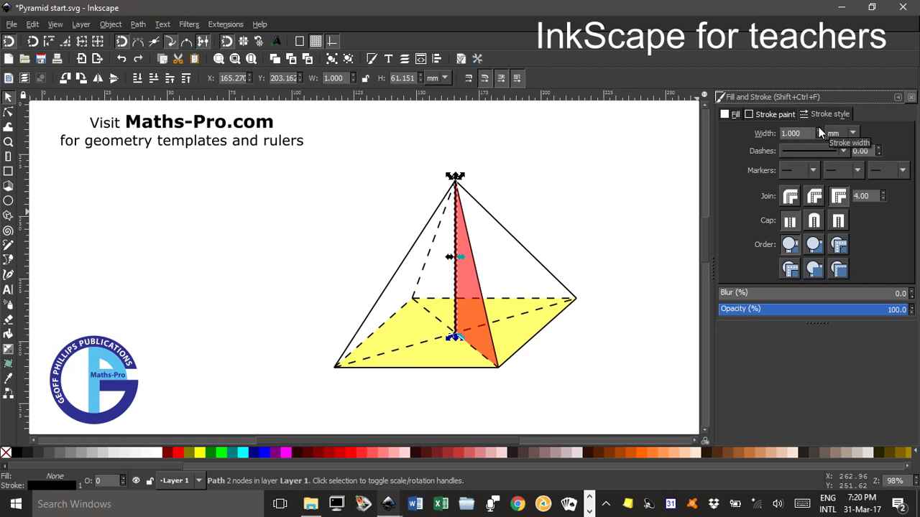
left_click(820, 133)
left_click(819, 133)
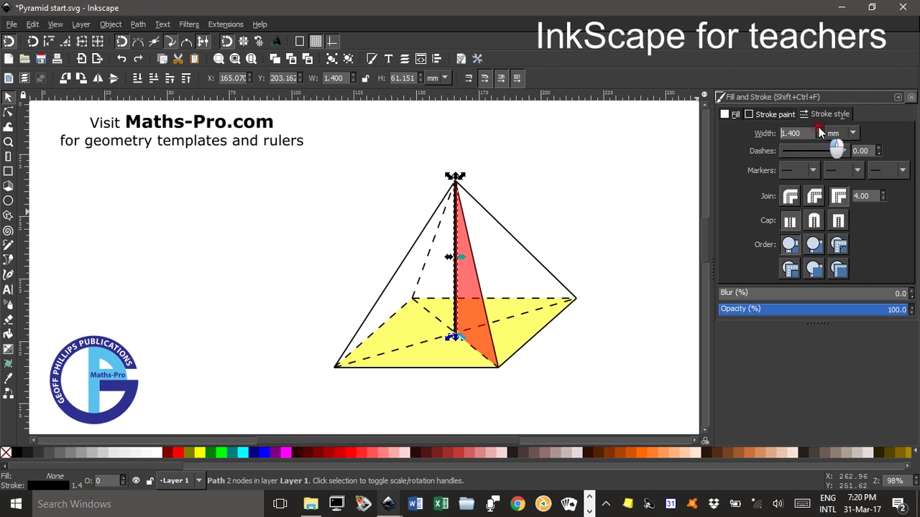
left_click(819, 133)
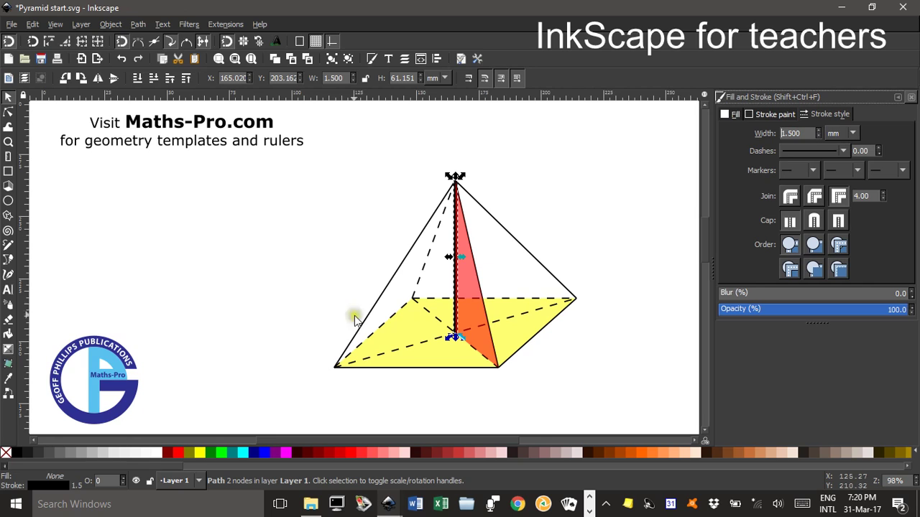
left_click(177, 453, "shift")
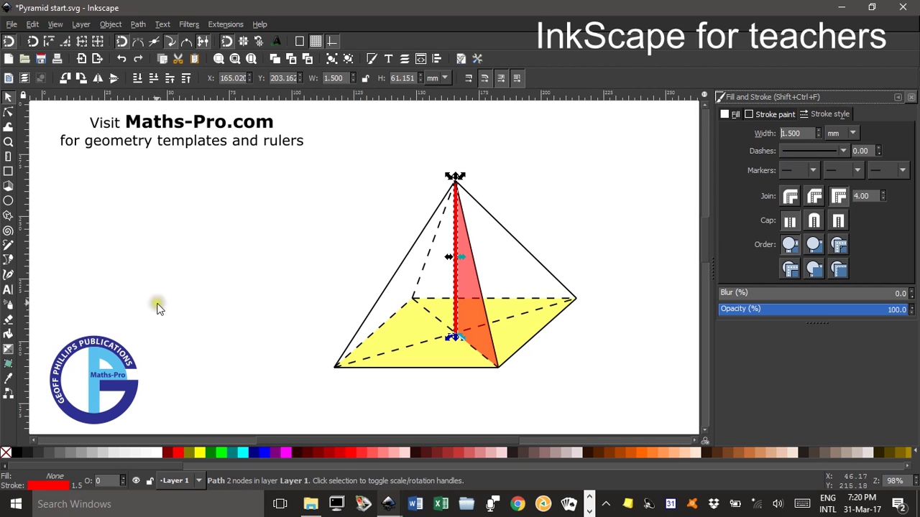
left_click(180, 244)
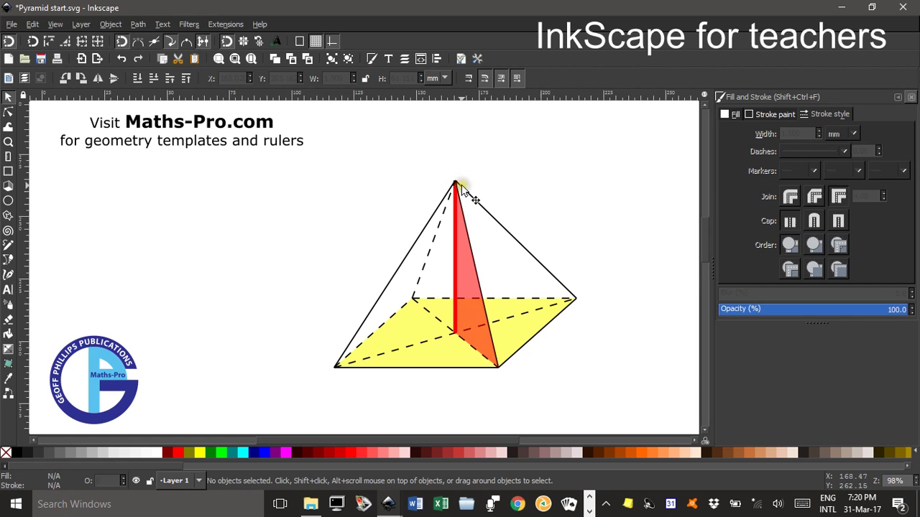
Give the red height line round caps and shorten it to end at the apex.
scroll(460, 186, "up", 8)
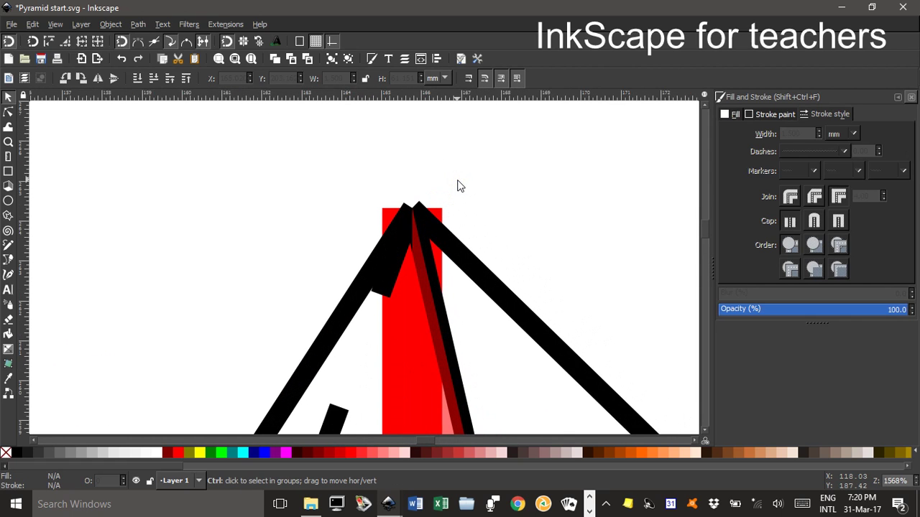
scroll(476, 189, "down", 3)
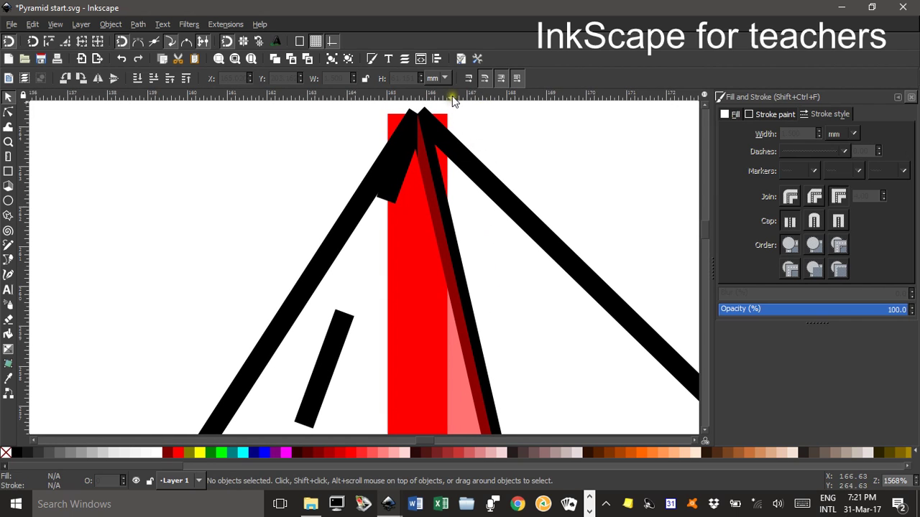
left_click_drag(492, 283, 516, 359)
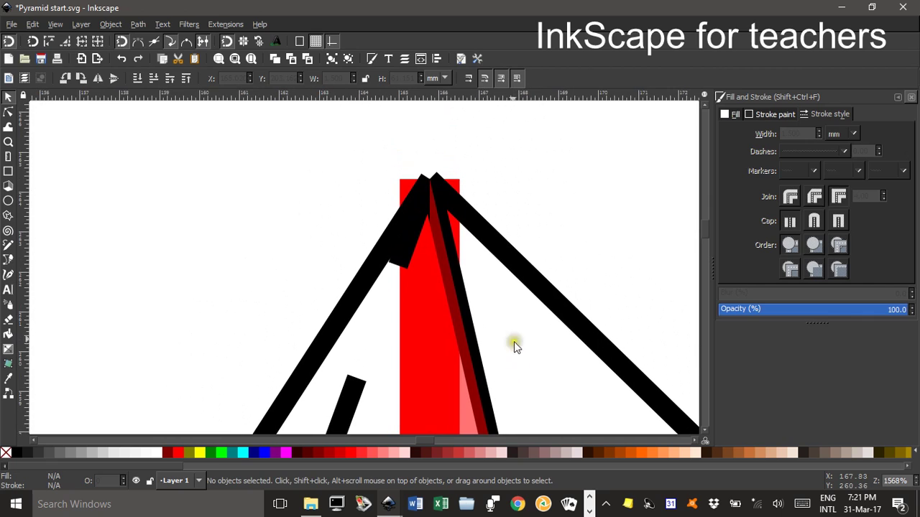
left_click(435, 300)
left_click(416, 303)
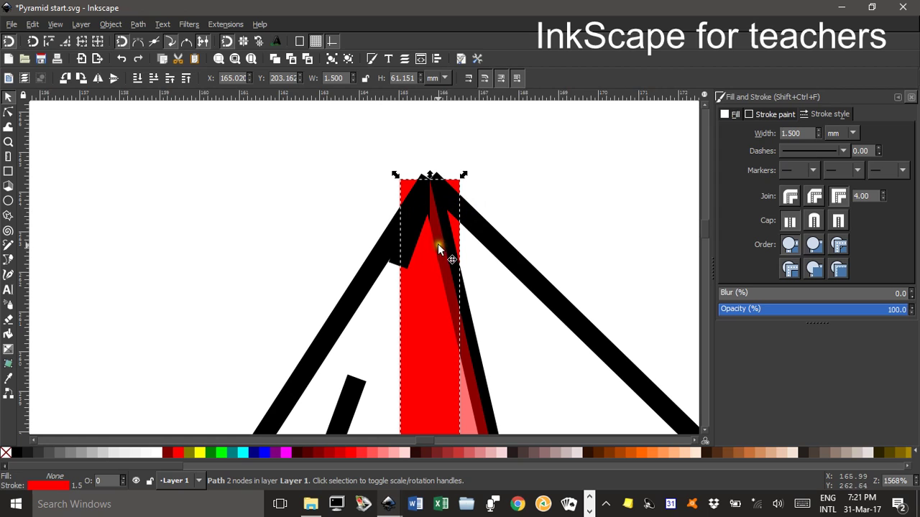
left_click(814, 220)
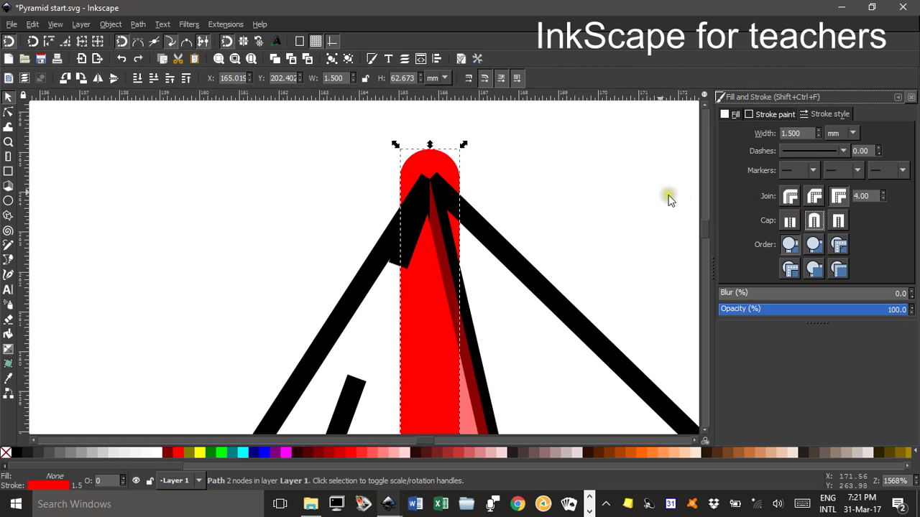
left_click_drag(430, 145, 434, 192)
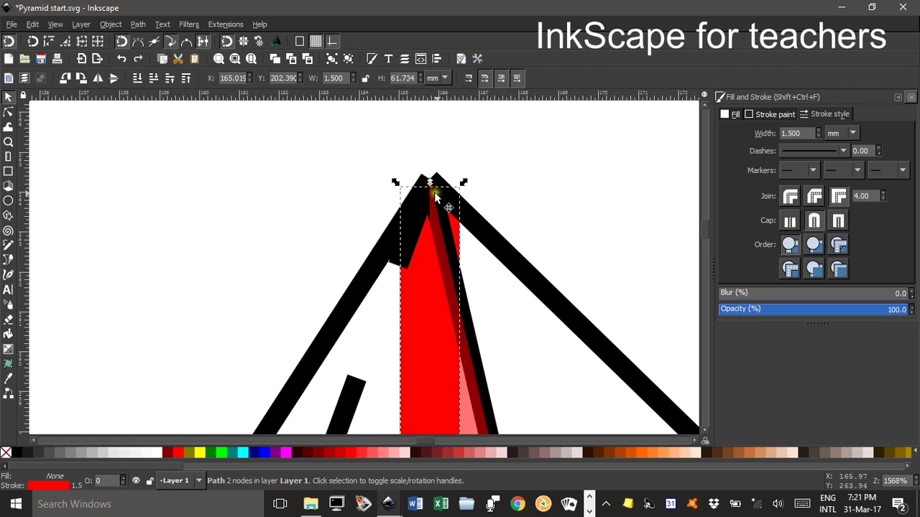
Select both the left and right sloping edges of the pyramid.
left_click(492, 231)
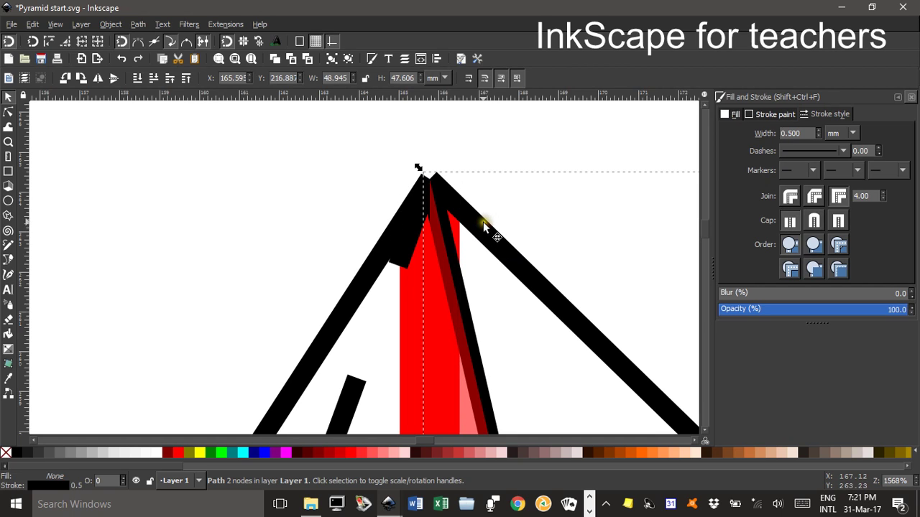
left_click(357, 185)
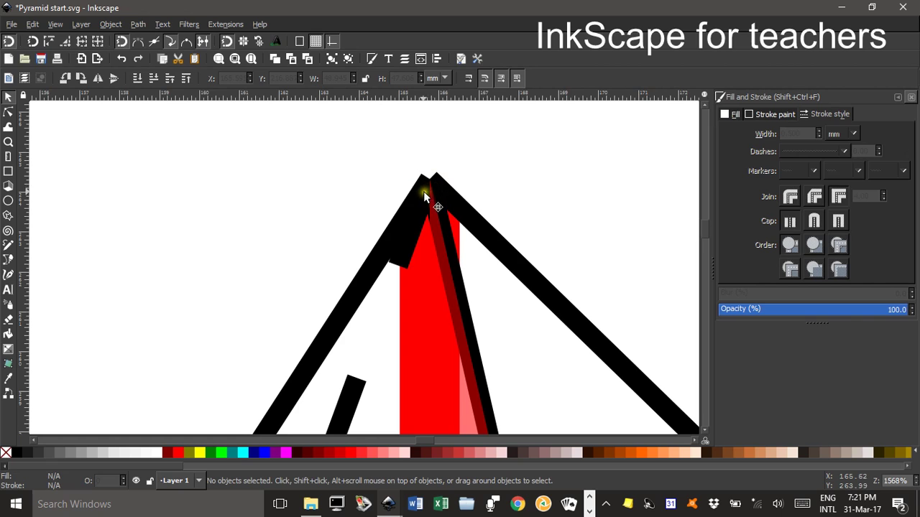
left_click(372, 275)
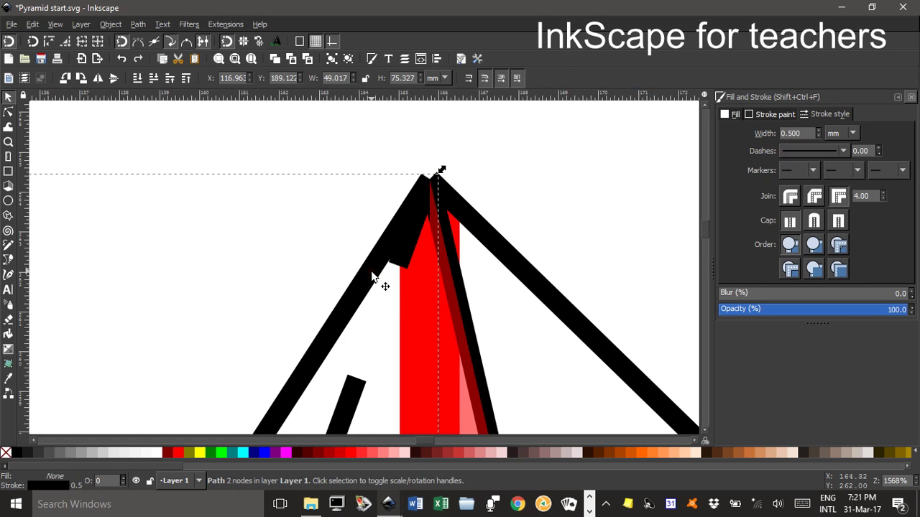
left_click(456, 263)
left_click(511, 258, "shift")
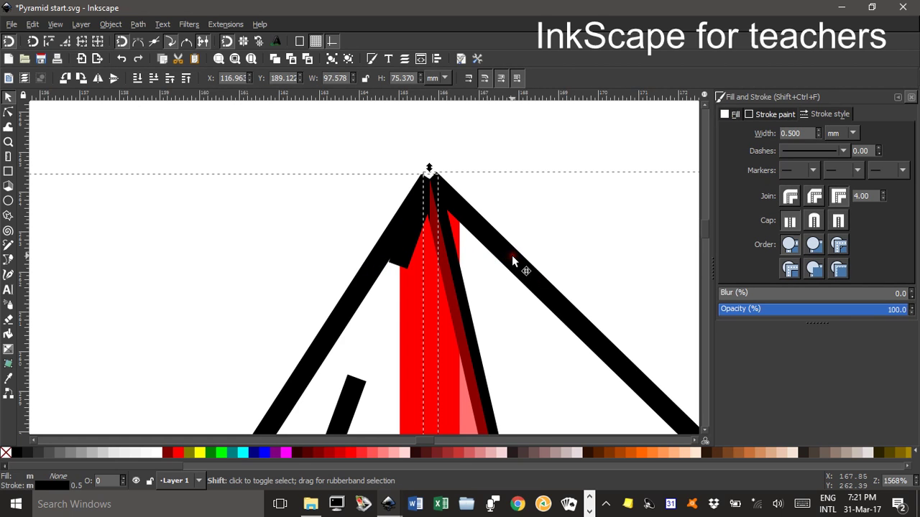
Join the two sloping edges' apex nodes into one, then zoom out to the whole pyramid.
left_click(9, 112)
left_click_drag(410, 160, 465, 208)
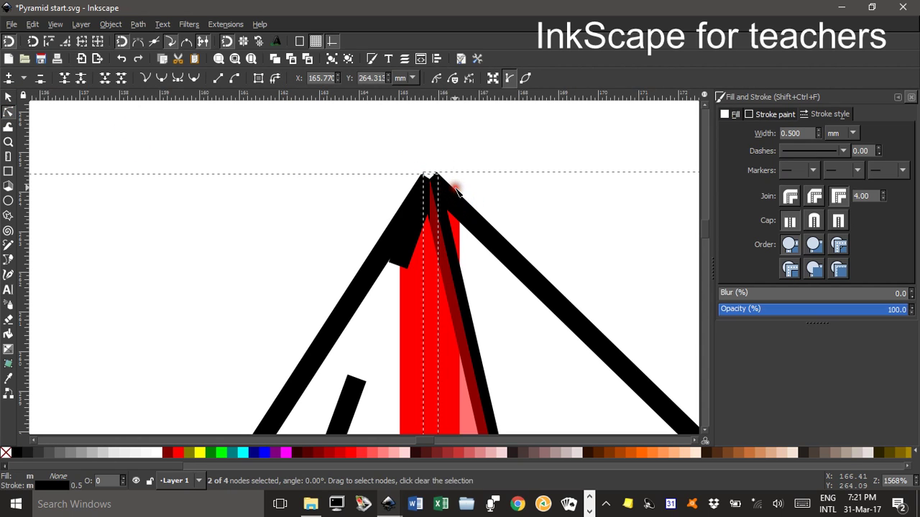
left_click(63, 79)
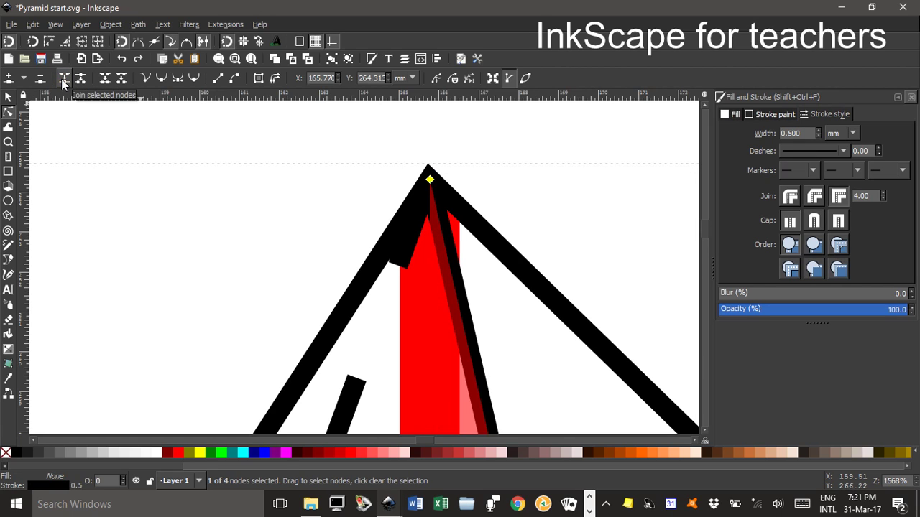
left_click(8, 99)
scroll(431, 275, "down", 7, "ctrl")
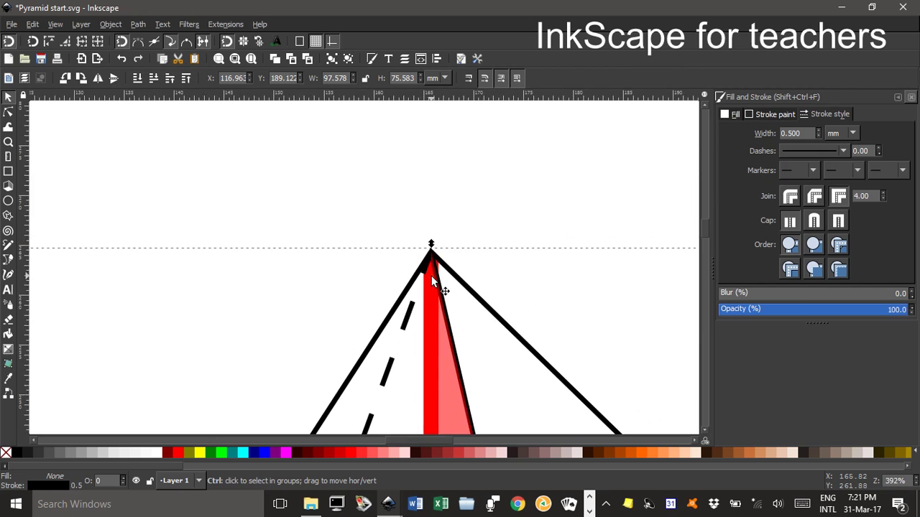
left_click_drag(450, 304, 409, 227)
scroll(554, 227, "down", 2)
left_click(616, 253)
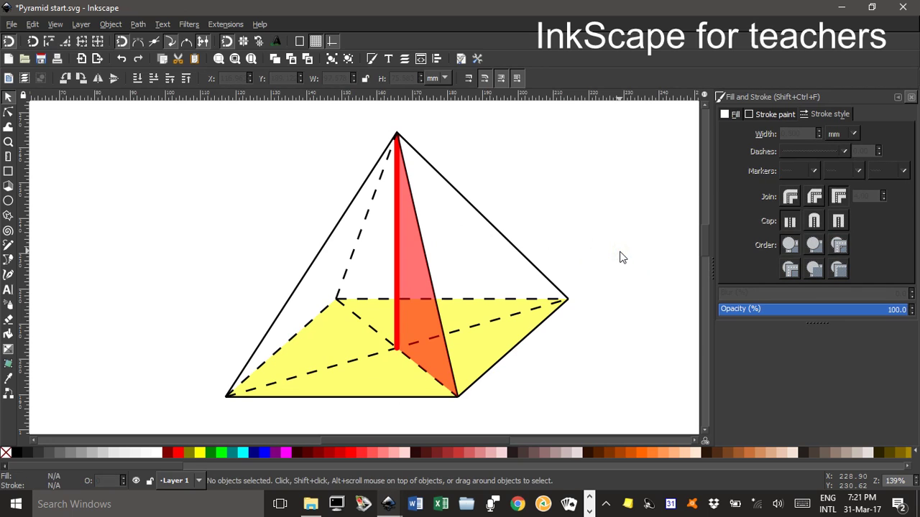
left_click(618, 252)
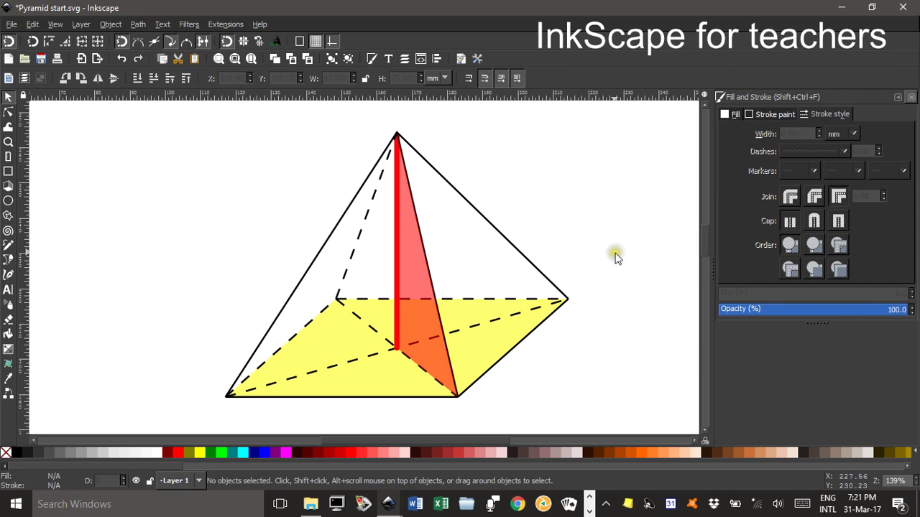